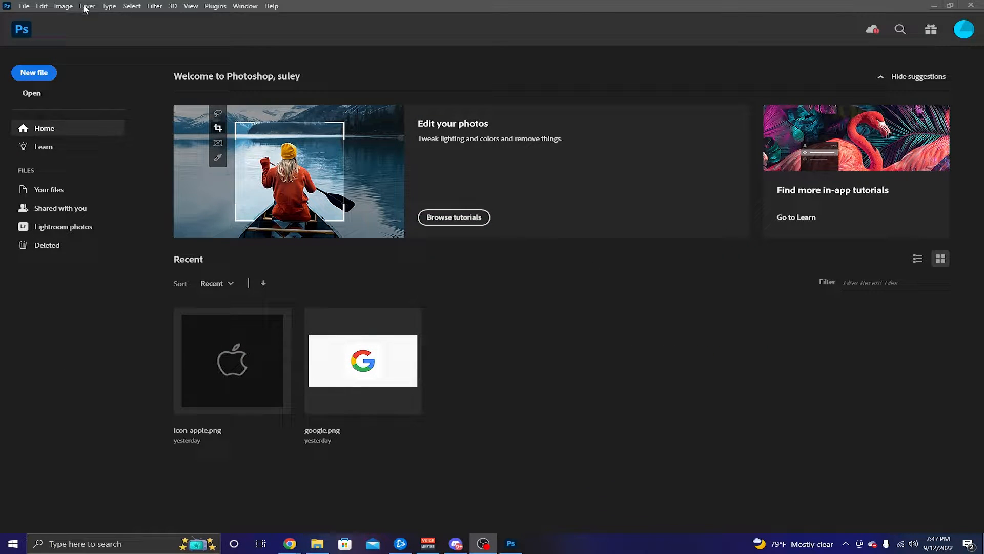
Create a new document from the Film & Video preset HDTV 1080p, 1920 x 1080 px at 72 ppi.
{"action": "left_click", "coordinate": [24, 6]}
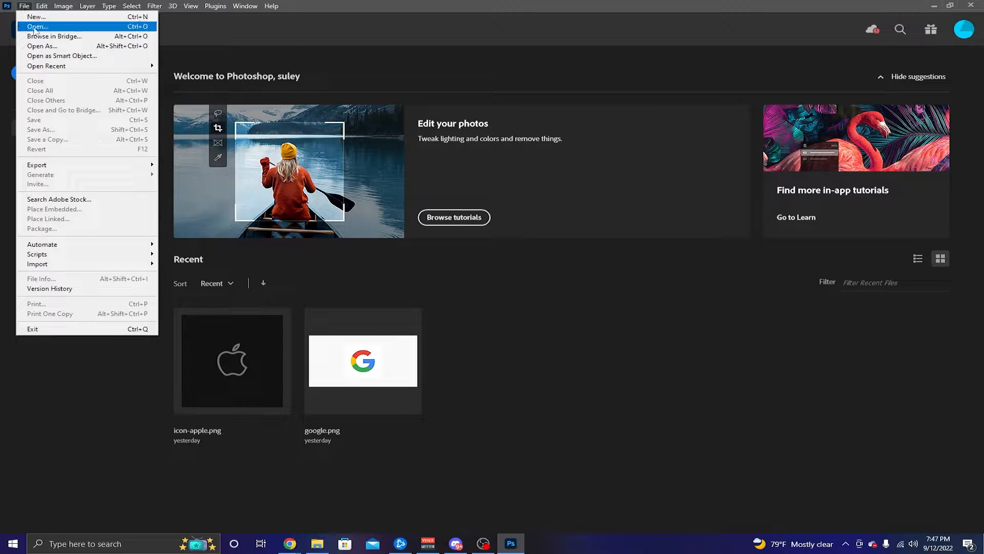
{"action": "left_click", "coordinate": [64, 5]}
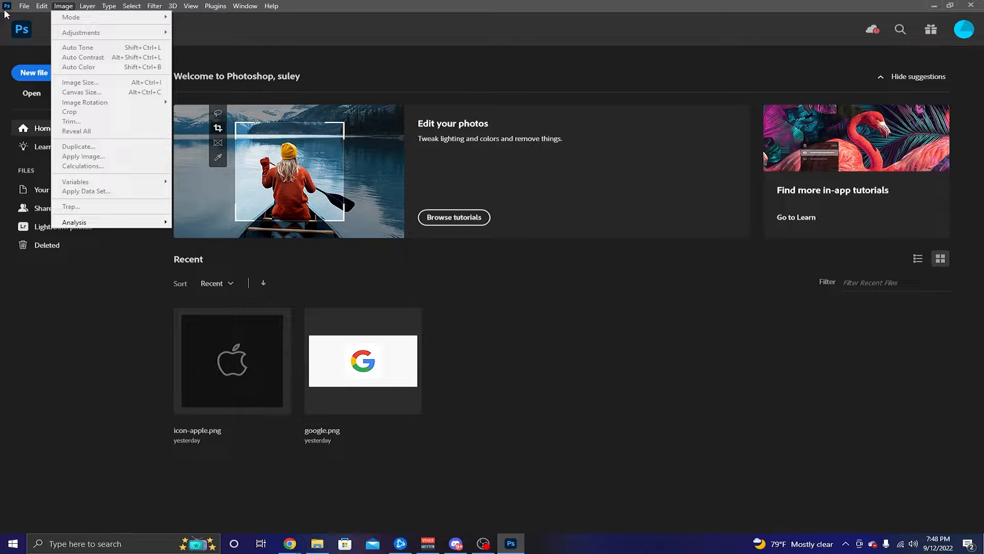
{"action": "left_click", "coordinate": [24, 6]}
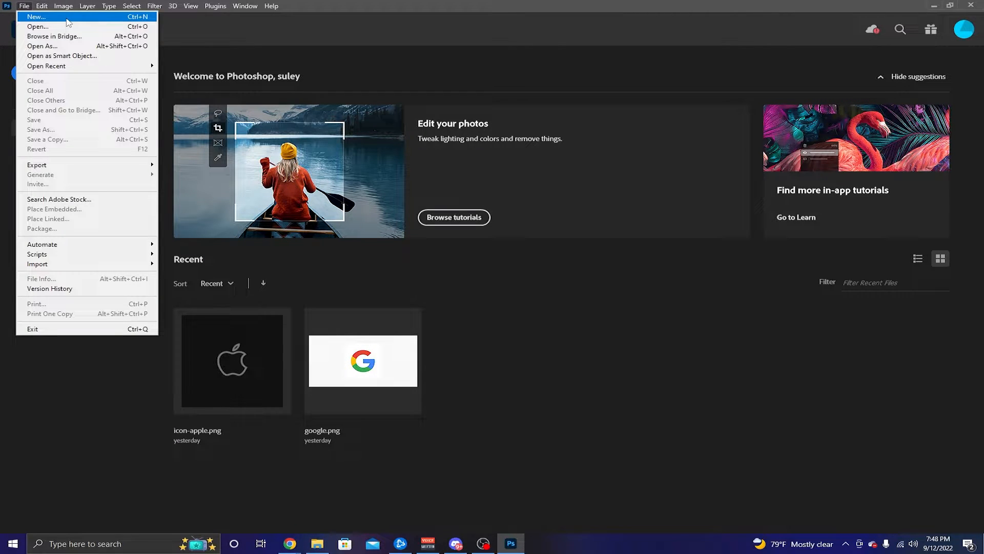
{"action": "left_click", "coordinate": [66, 18]}
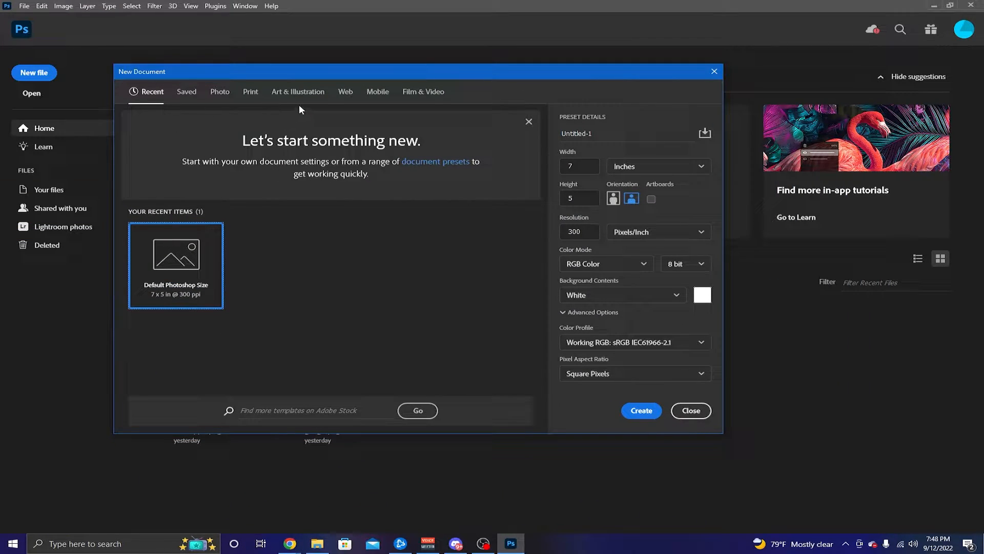
{"action": "left_click", "coordinate": [412, 92]}
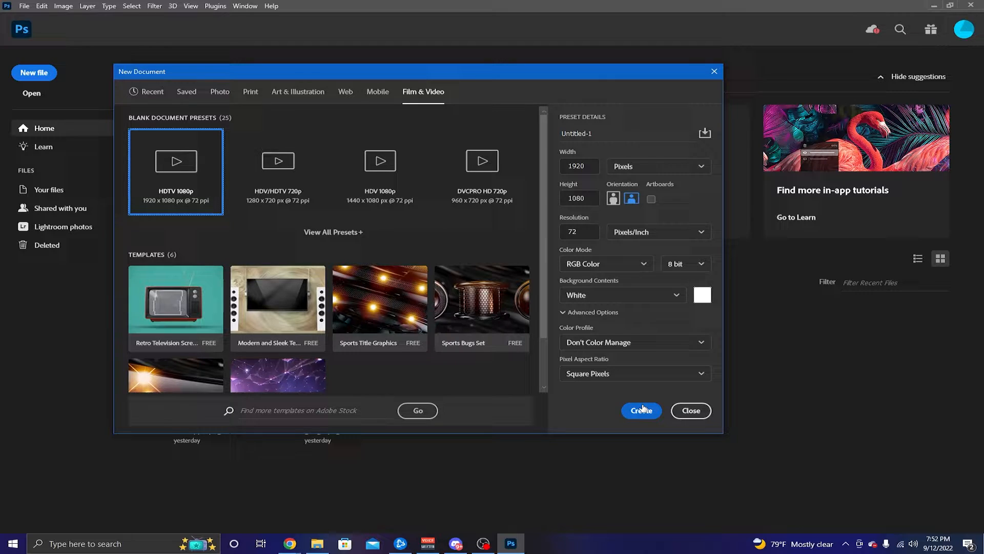
{"action": "left_click", "coordinate": [643, 408]}
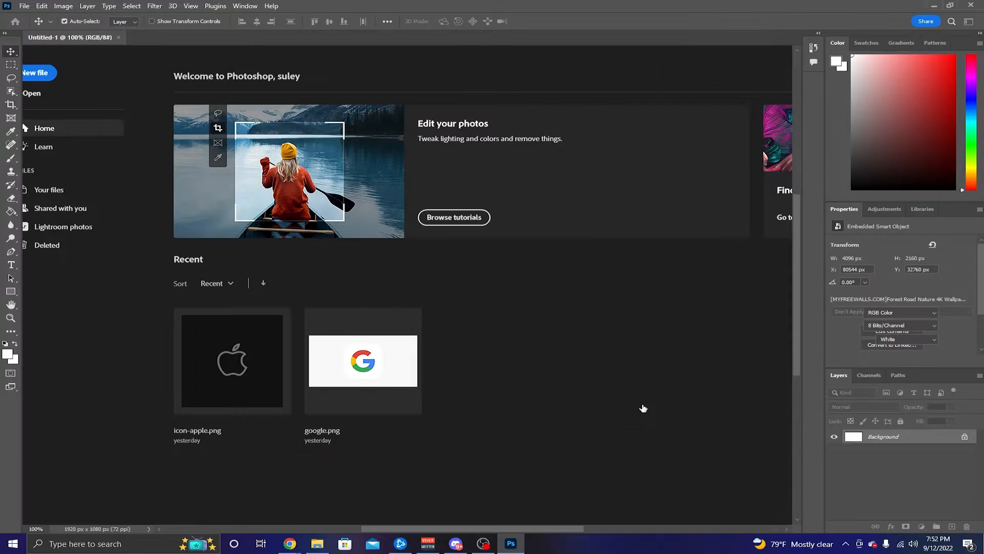
Place the Forest Road Nature 4K wallpaper in the document and stretch it to fill the whole canvas.
{"action": "left_click_drag", "start_coordinate": [954, 477], "coordinate": [493, 343]}
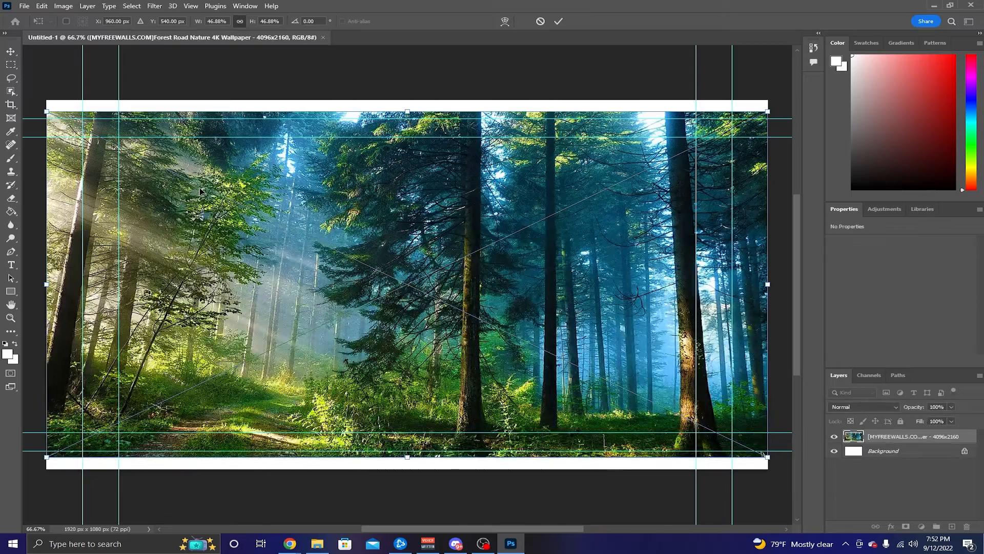
{"action": "mouse_move", "coordinate": [203, 192]}
{"action": "left_mouse_down"}
{"action": "mouse_move", "coordinate": [210, 176]}
{"action": "mouse_move", "coordinate": [203, 181]}
{"action": "left_mouse_up"}
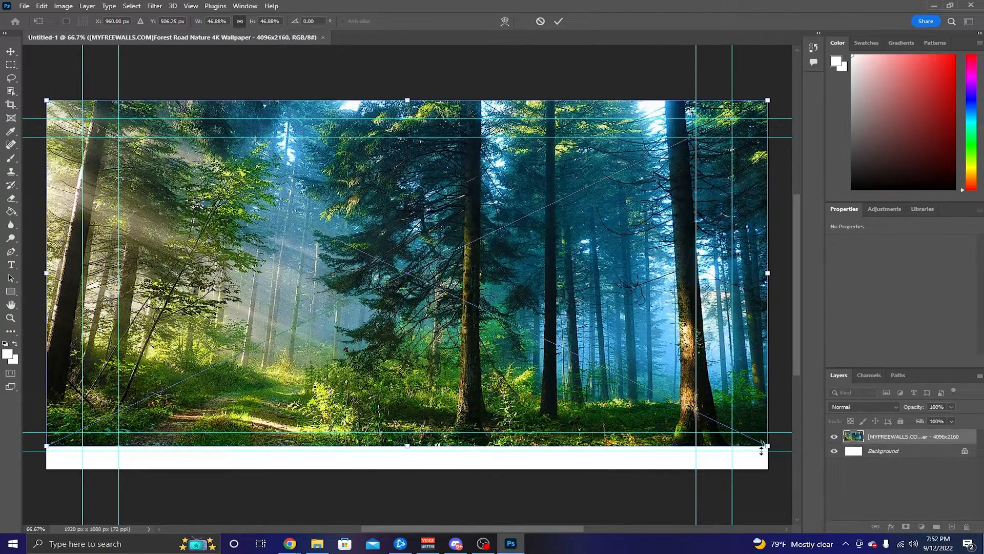
{"action": "left_click_drag", "start_coordinate": [763, 444], "coordinate": [765, 468]}
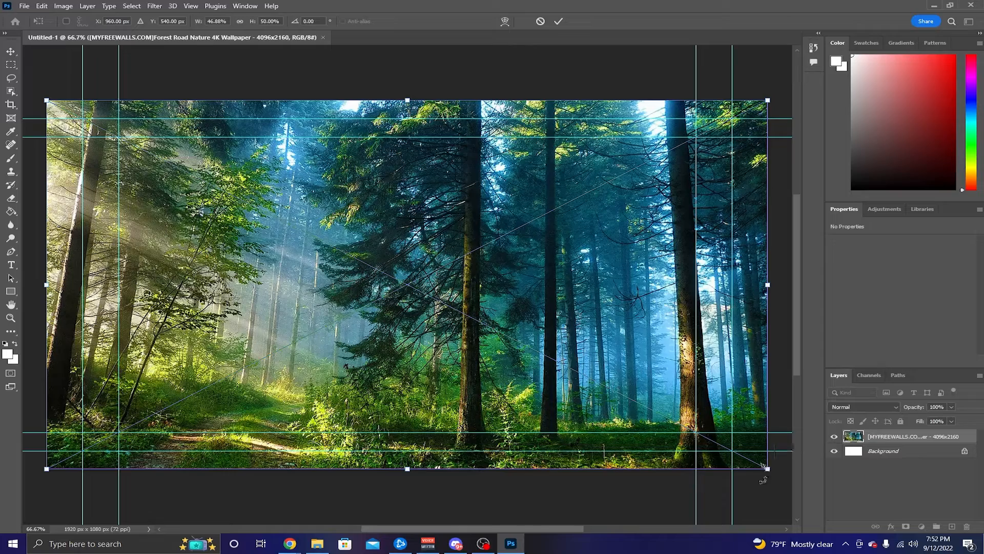
{"action": "left_click", "coordinate": [559, 22]}
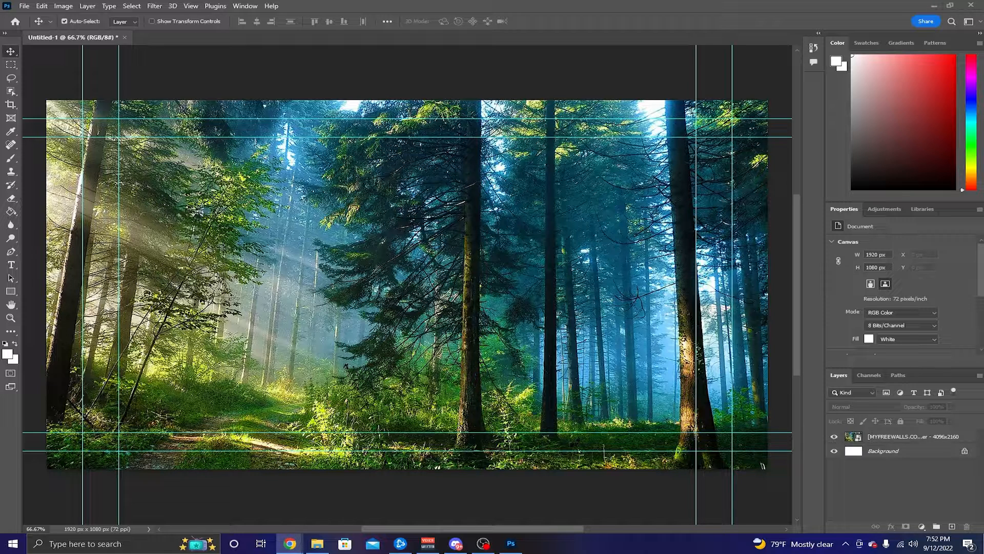
Switch to the browser and look through the recently added fonts on dafont.com.
{"action": "left_click", "coordinate": [290, 543]}
{"action": "scroll", "coordinate": [451, 261], "scroll_direction": "down", "scroll_amount": 8}
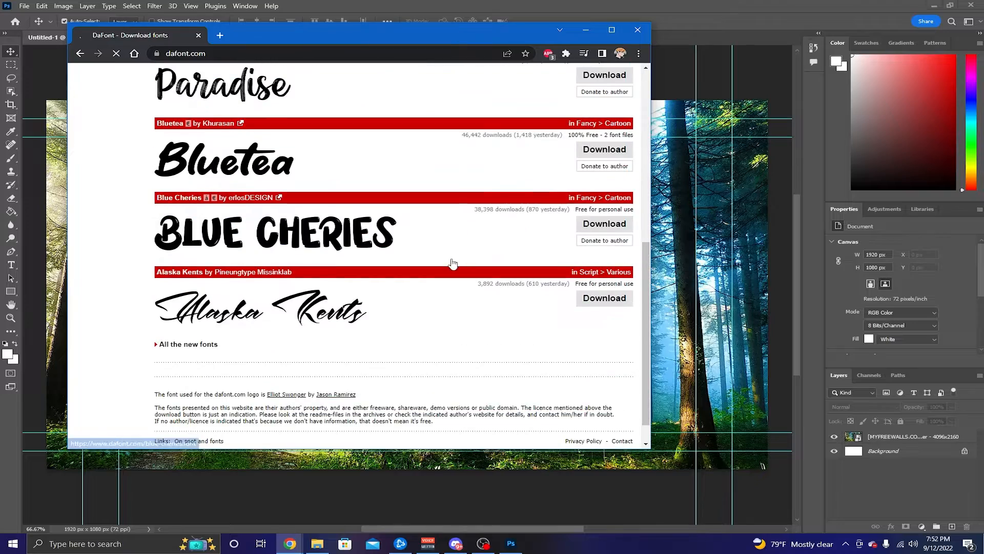
{"action": "left_click_drag", "start_coordinate": [162, 35], "coordinate": [0, 35]}
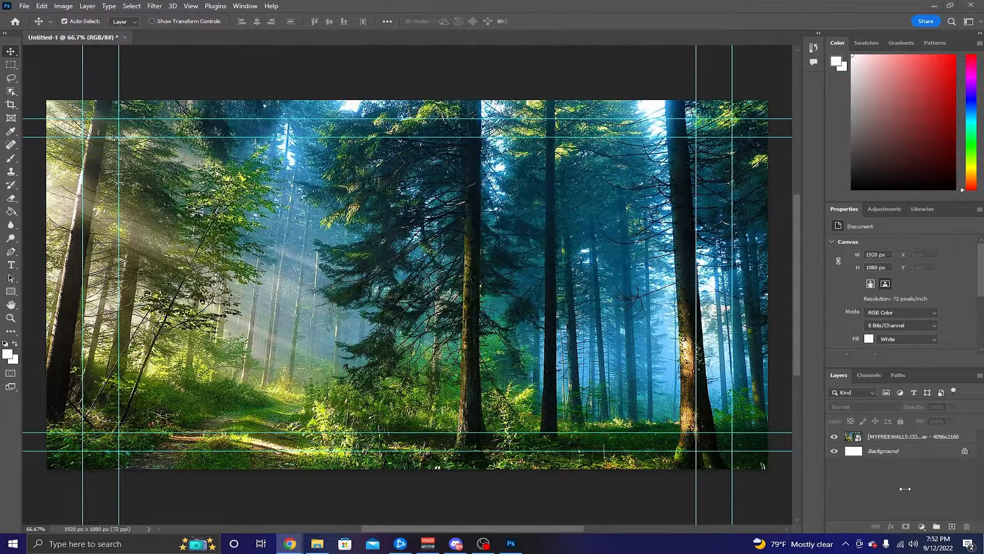
Add a new layer above the forest image and write "How to get" in a text box across its upper area.
{"action": "left_click", "coordinate": [908, 464]}
{"action": "left_click", "coordinate": [912, 440]}
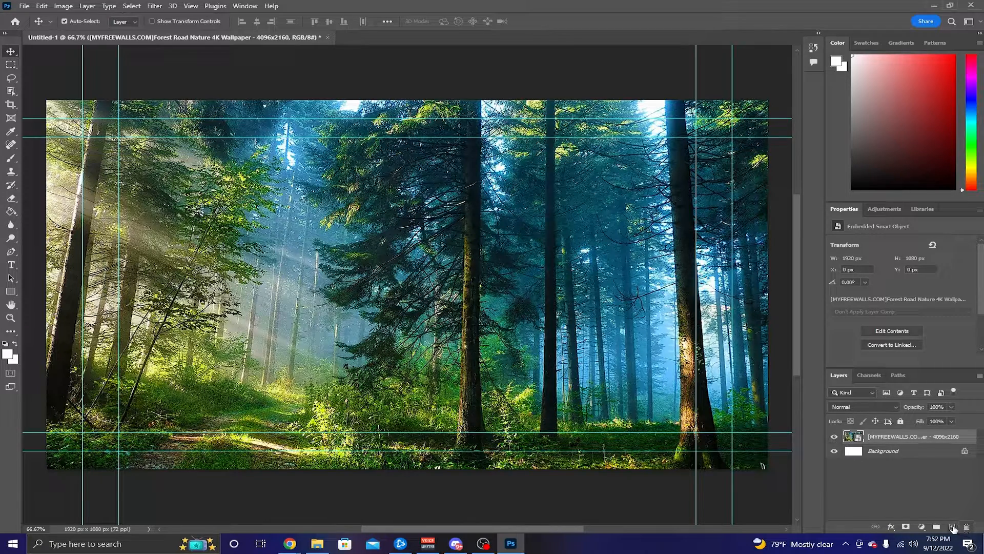
{"action": "left_click", "coordinate": [952, 527]}
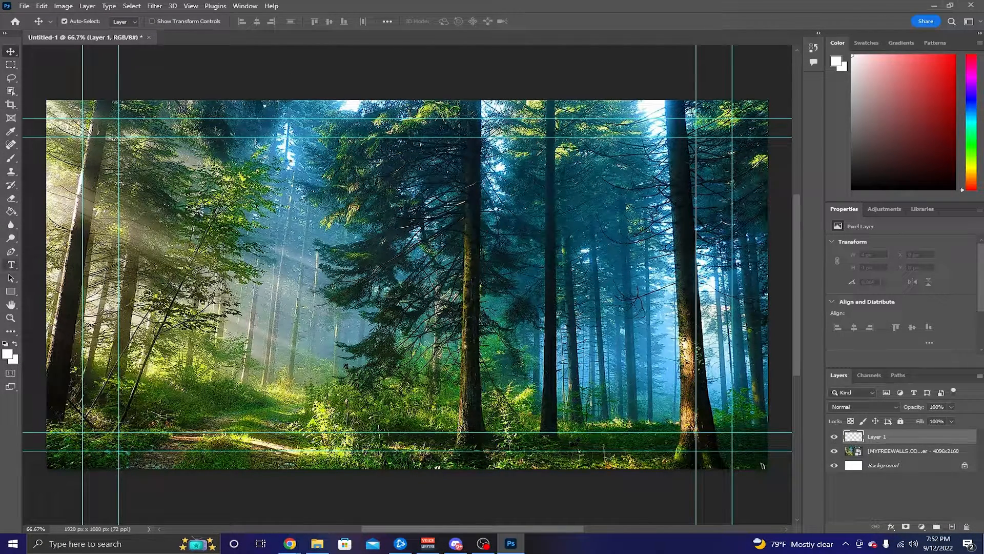
{"action": "left_click_drag", "start_coordinate": [144, 137], "coordinate": [448, 210]}
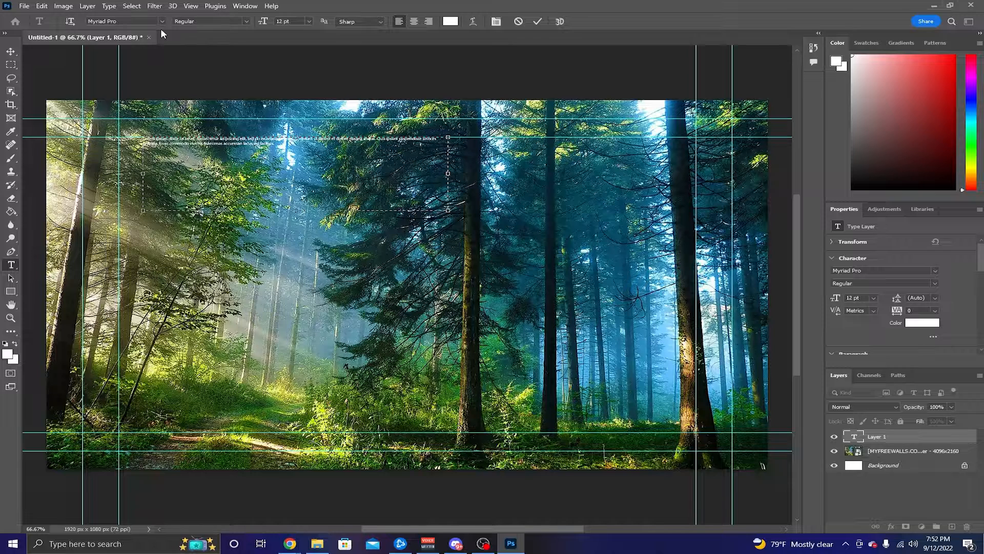
{"action": "key", "text": "BackSpace"}
{"action": "type", "text": "How to"}
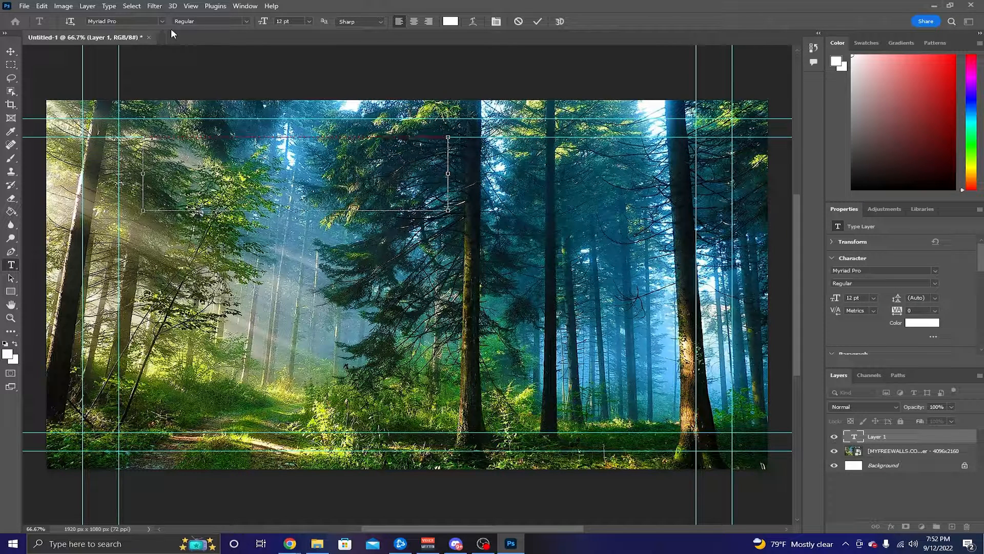
{"action": "type", "text": " get"}
Set the font size of the "How to get" text to 150 pt.
{"action": "key", "text": "ctrl+a"}
{"action": "left_click_drag", "start_coordinate": [291, 21], "coordinate": [175, 23]}
{"action": "type", "text": "150"}
{"action": "key", "text": "Return"}
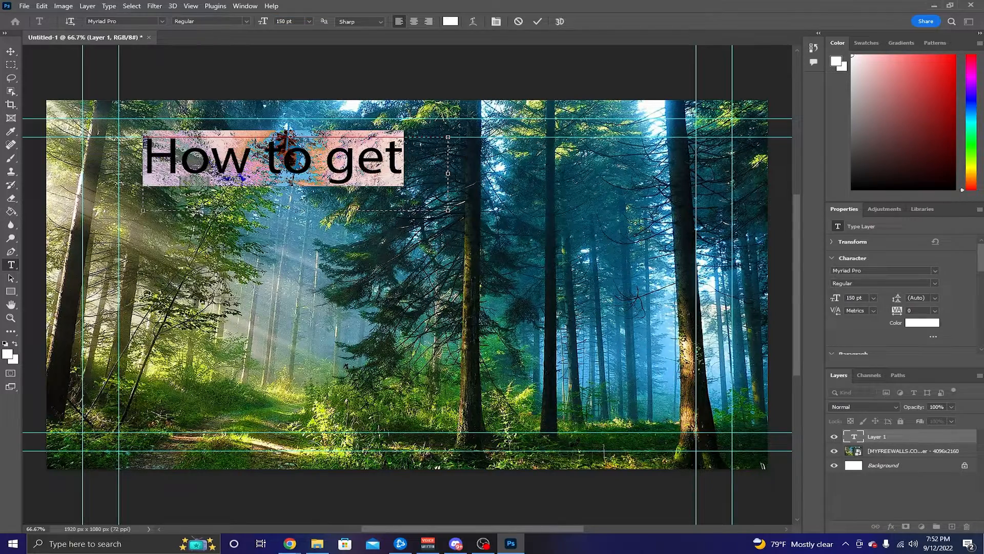
Browse fonts for the title, previewing Impact on the text and checking dafont.com in the browser.
{"action": "left_click", "coordinate": [291, 182]}
{"action": "key", "text": "ctrl+a"}
{"action": "left_click", "coordinate": [163, 22]}
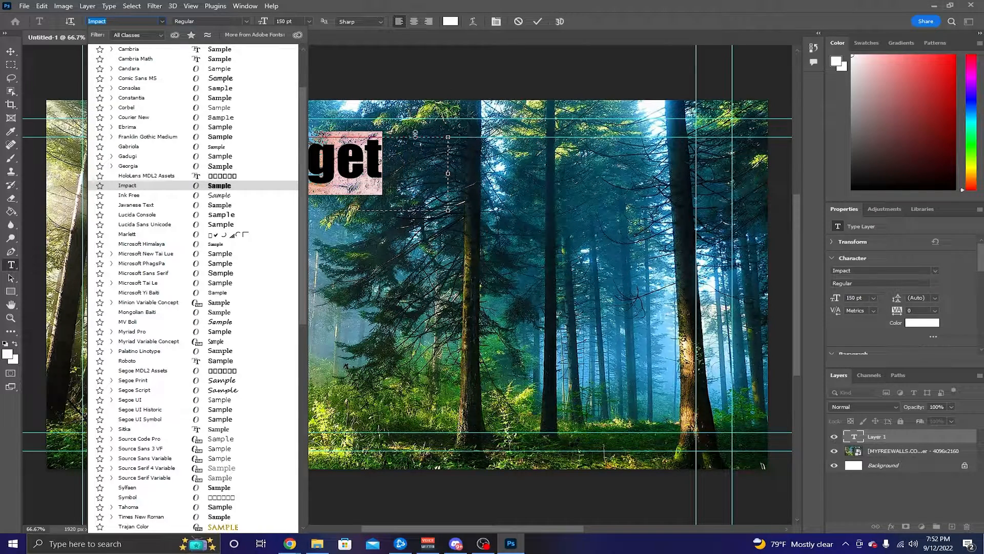
{"action": "key", "text": "Escape"}
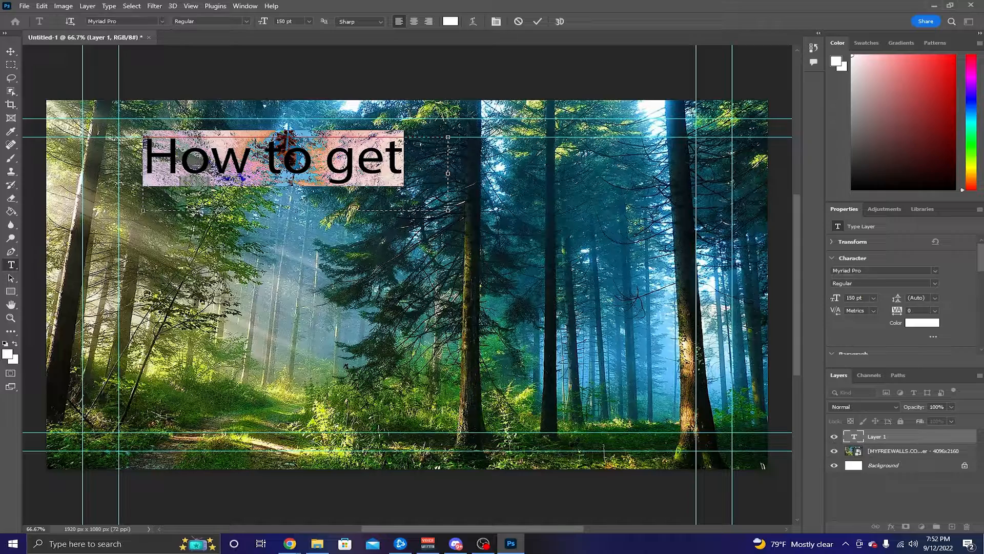
{"action": "left_click", "coordinate": [289, 543]}
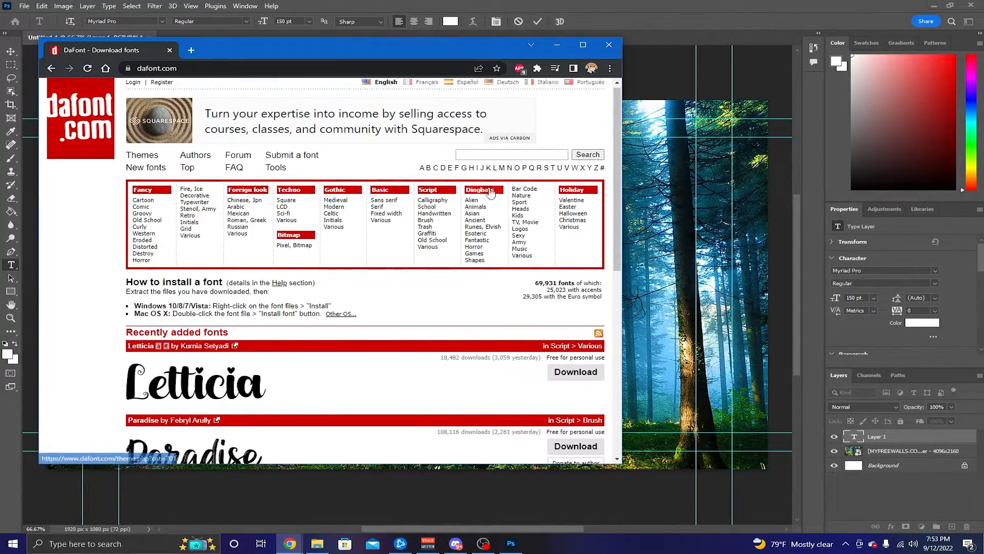
{"action": "left_click", "coordinate": [609, 44]}
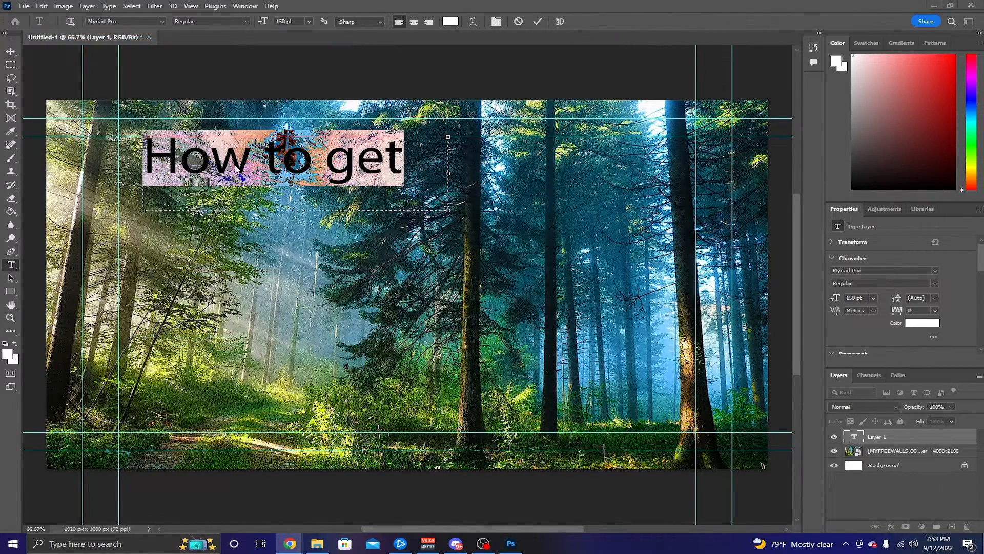
Discard the "How to get" text and delete the leftover placeholder text layer.
{"action": "left_click", "coordinate": [252, 153]}
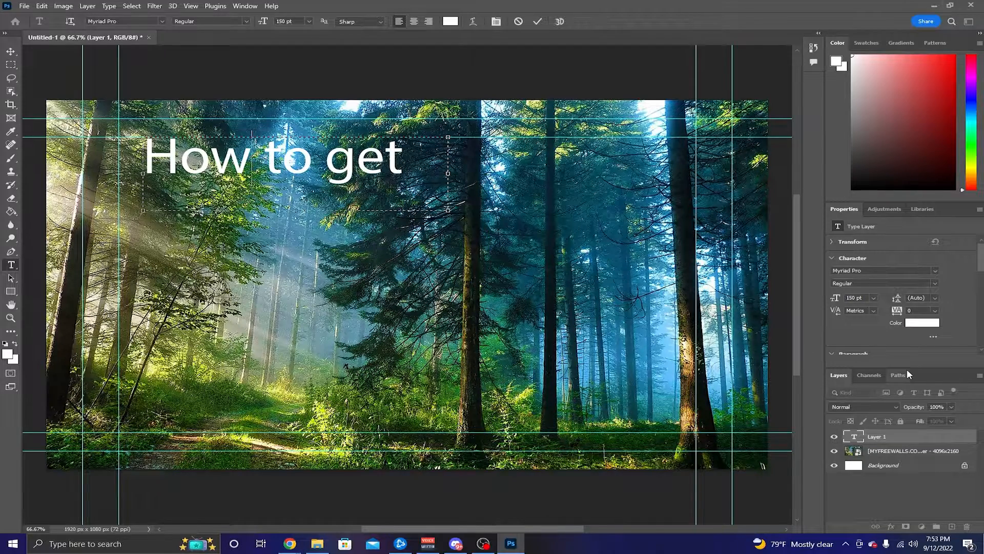
{"action": "left_click", "coordinate": [518, 21]}
{"action": "left_click_drag", "start_coordinate": [272, 158], "coordinate": [347, 178]}
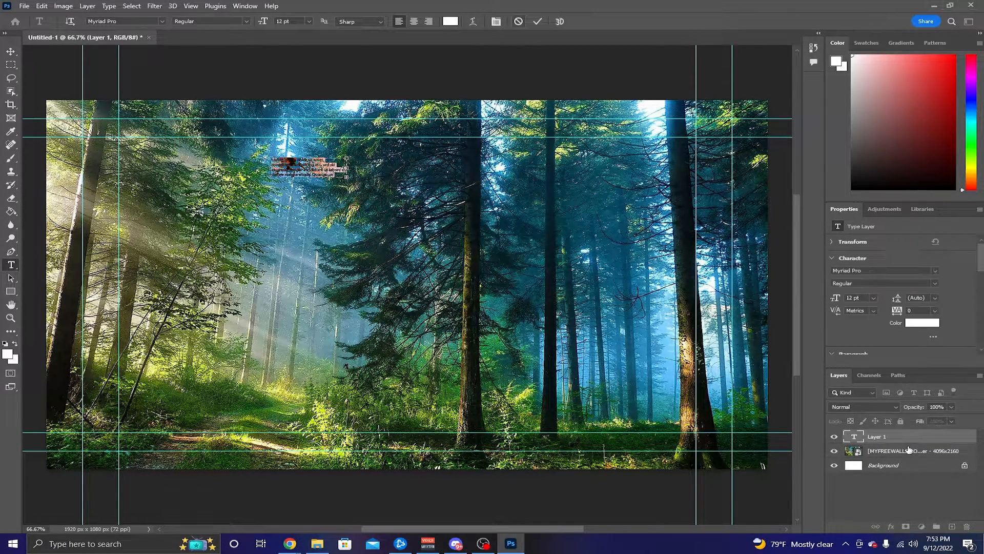
{"action": "left_click", "coordinate": [453, 243]}
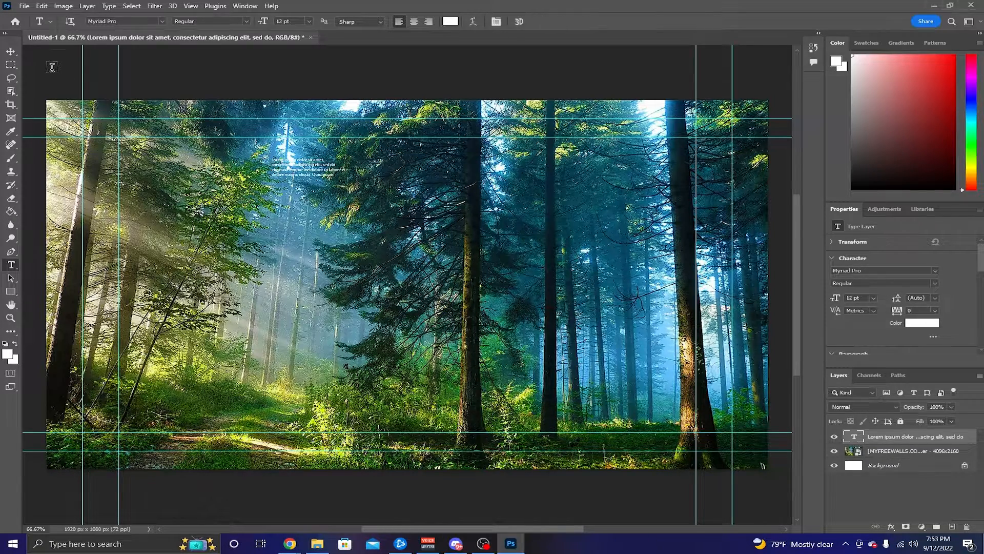
{"action": "left_click", "coordinate": [12, 51]}
{"action": "left_click_drag", "start_coordinate": [312, 172], "coordinate": [331, 190]}
{"action": "key", "text": "Delete"}
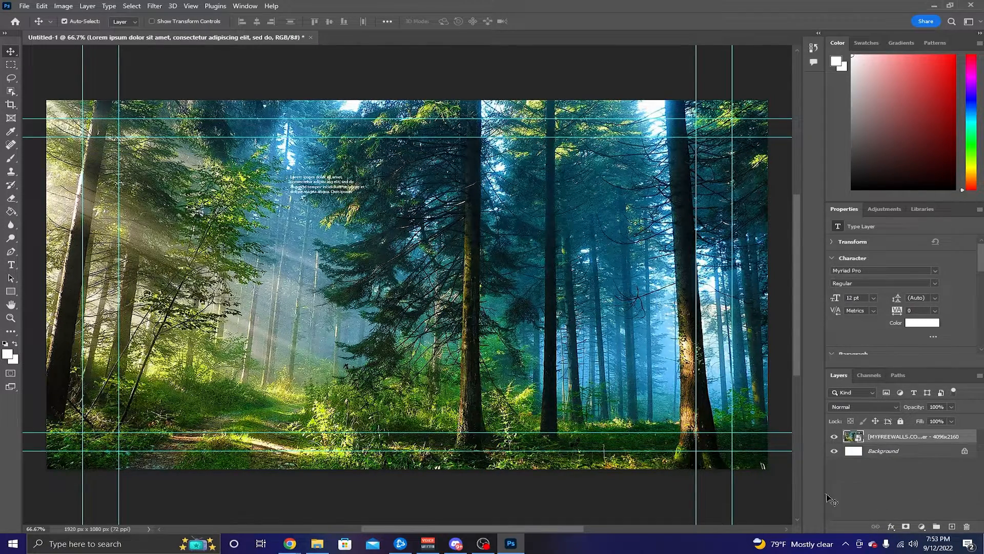
Add a Hue/Saturation adjustment clipped to the forest layer and set its saturation to -100.
{"action": "left_click", "coordinate": [883, 209]}
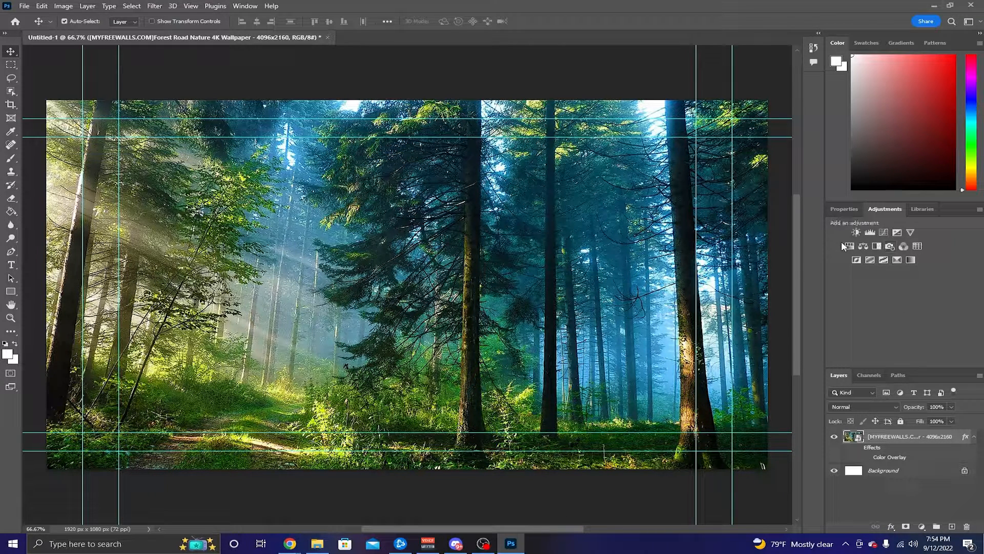
{"action": "left_click", "coordinate": [850, 247]}
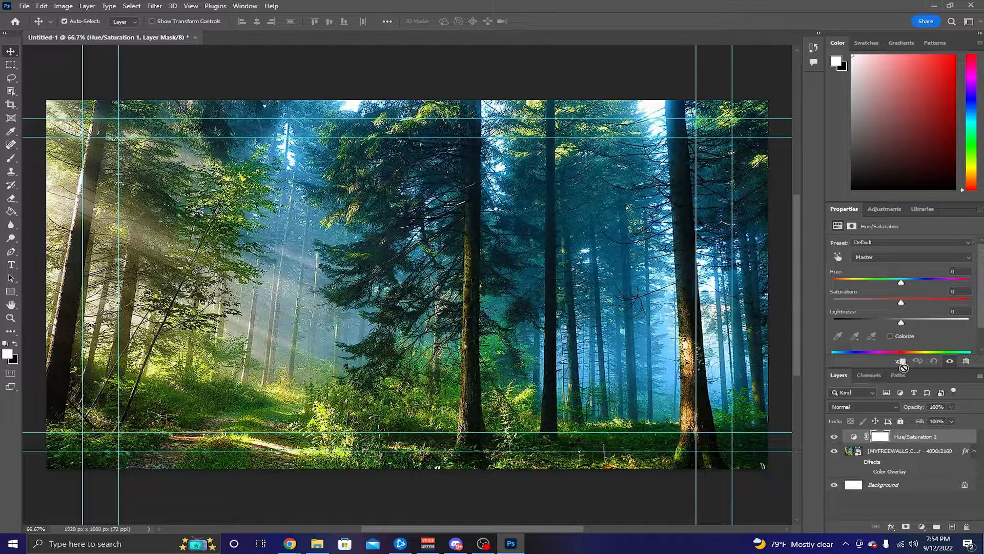
{"action": "left_click", "coordinate": [901, 361]}
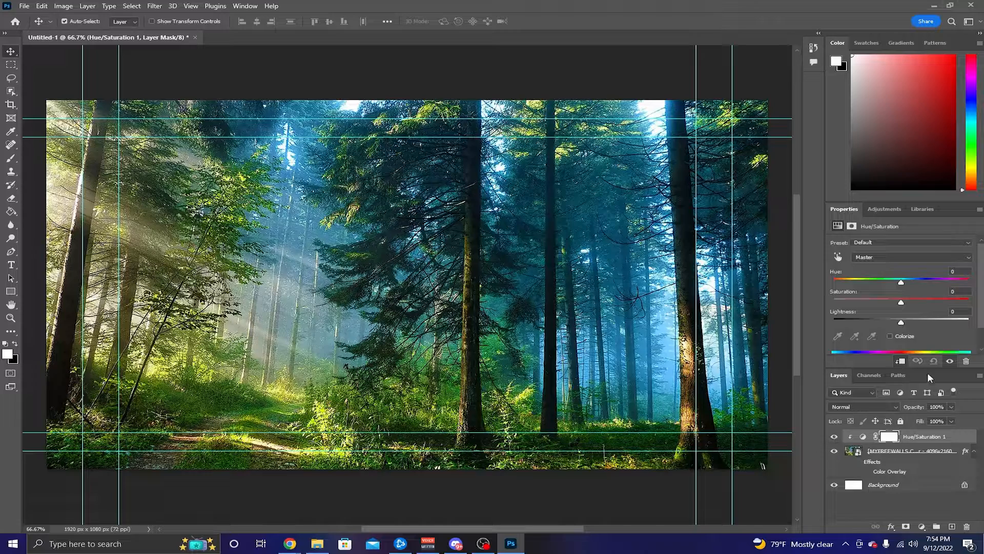
{"action": "left_click_drag", "start_coordinate": [901, 306], "coordinate": [656, 313]}
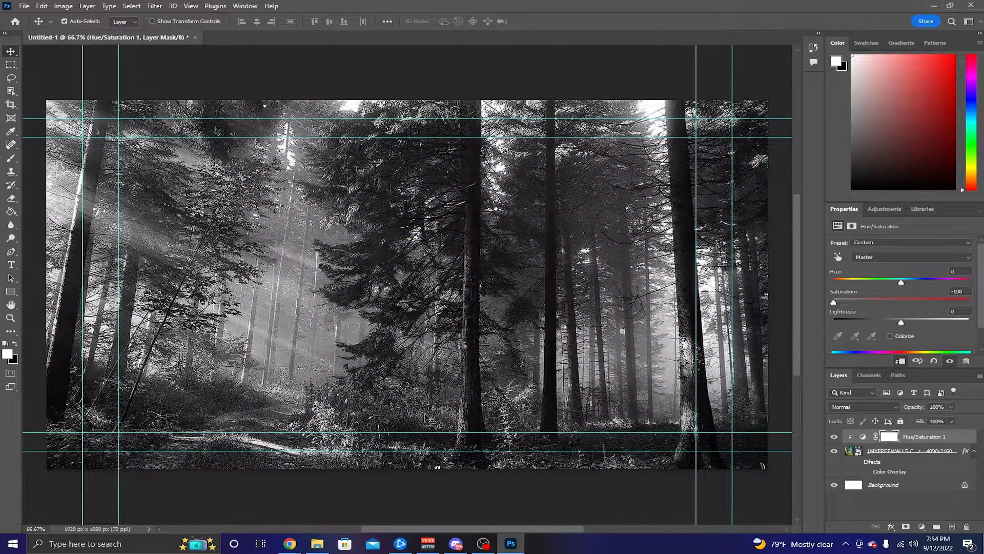
{"action": "left_click", "coordinate": [866, 513]}
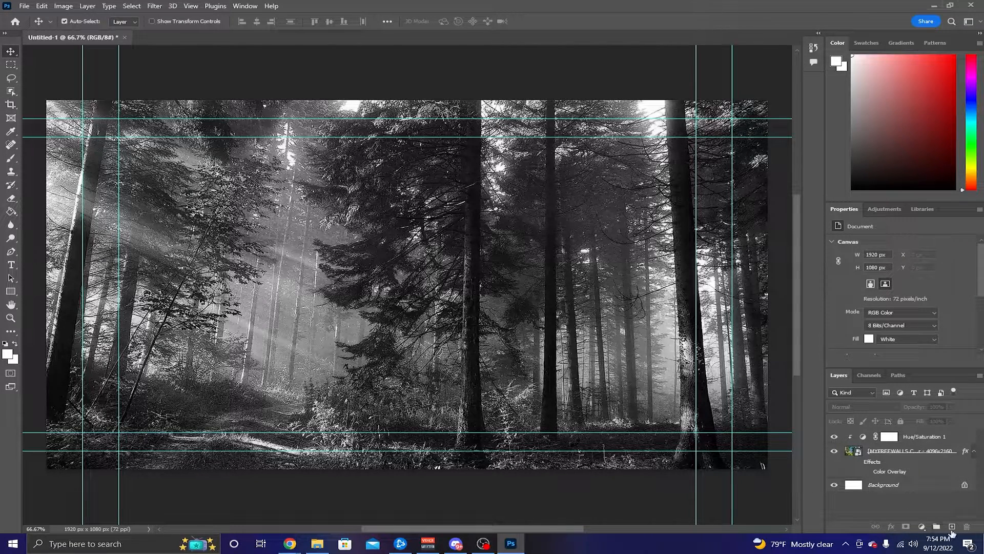
Add a new layer on top and write "How to get" in a wide text box across the upper half of the image.
{"action": "left_click", "coordinate": [952, 526]}
{"action": "key", "text": "t"}
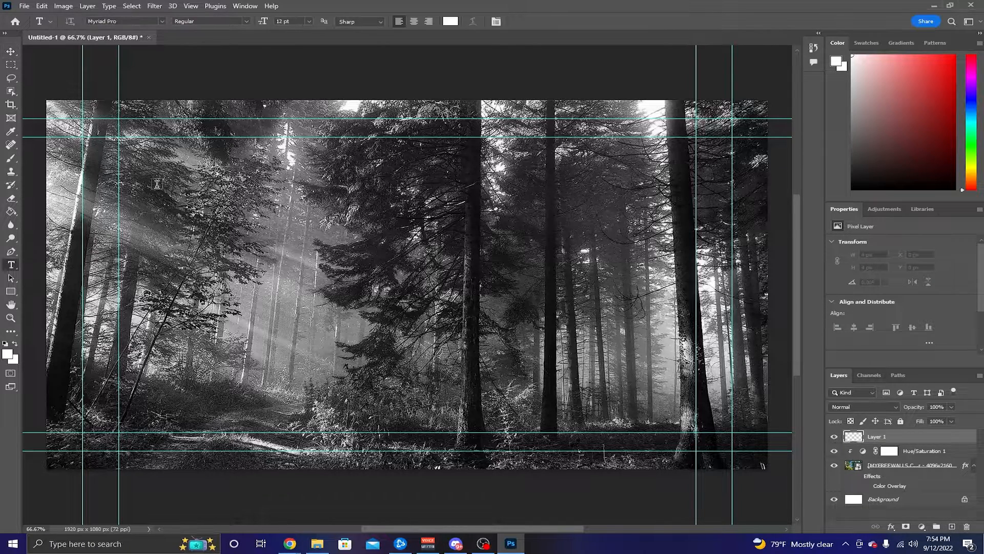
{"action": "left_click_drag", "start_coordinate": [88, 155], "coordinate": [582, 308]}
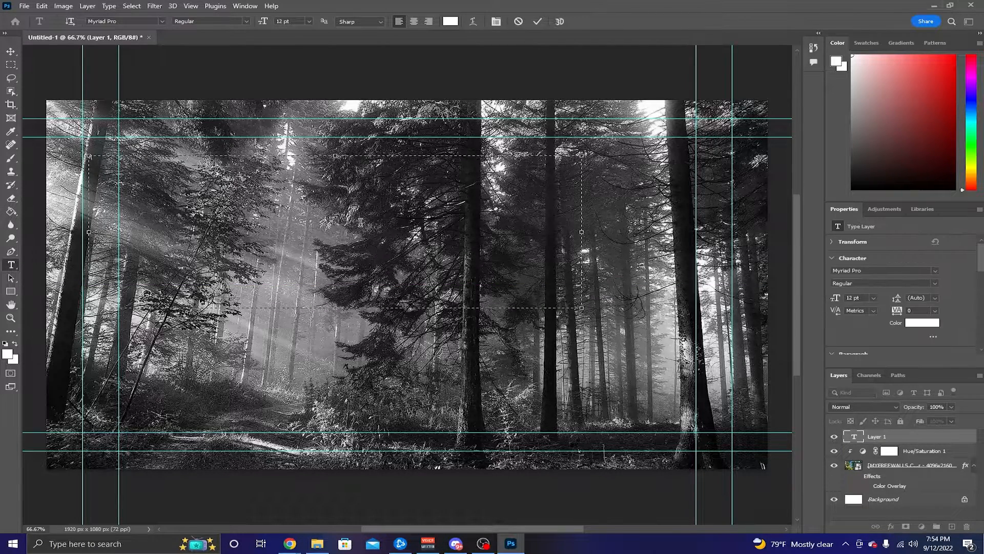
{"action": "type", "text": "How to get"}
Set the title text's font size to 150 pt.
{"action": "left_click", "coordinate": [287, 21]}
{"action": "type", "text": "120"}
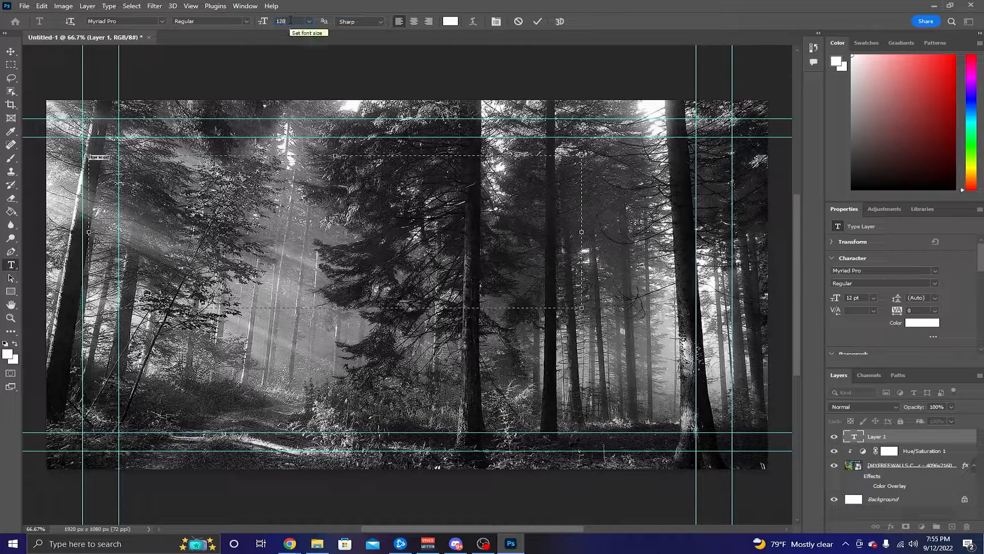
{"action": "key", "text": "Return"}
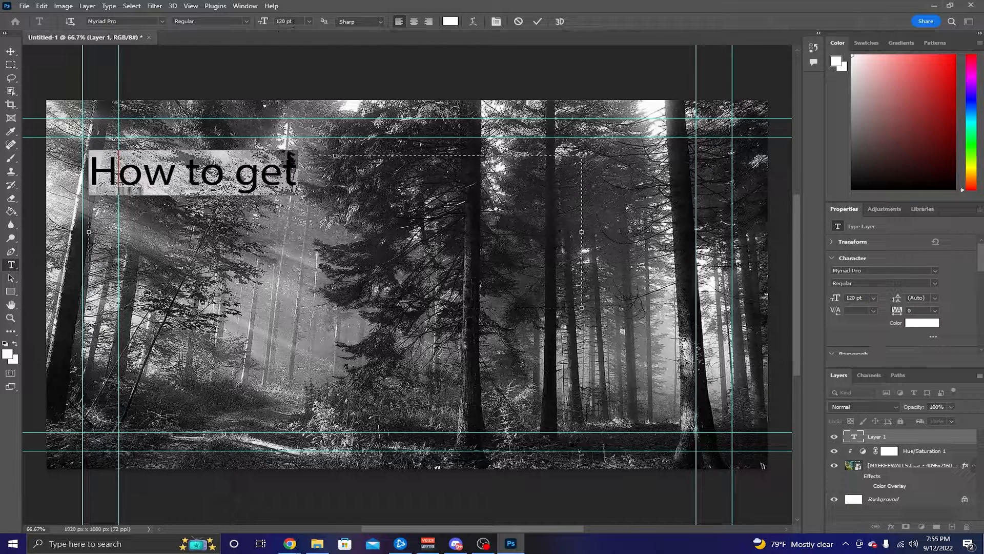
{"action": "left_click", "coordinate": [294, 21]}
{"action": "key", "text": "BackSpace"}
{"action": "key", "text": "Return"}
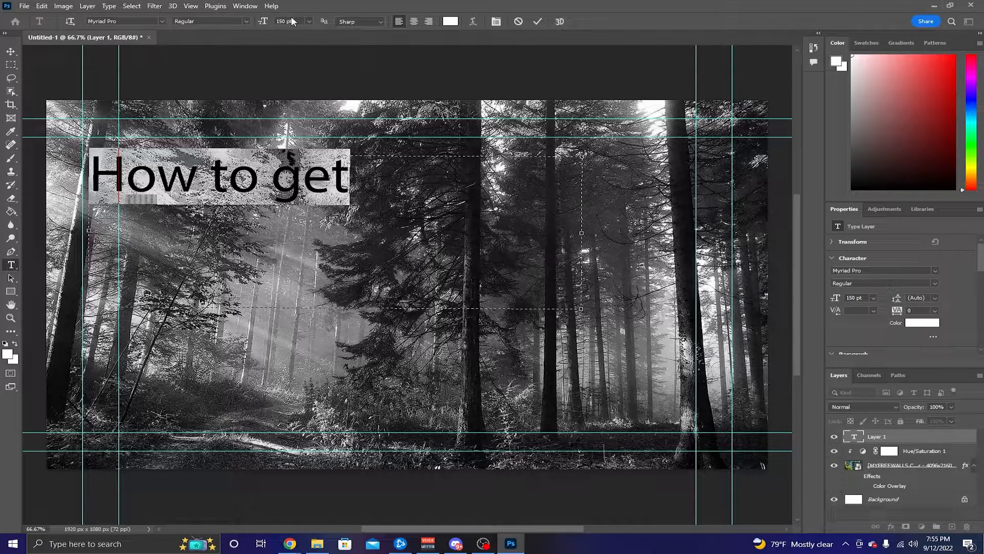
Set the title text's font size to 200 pt and move the title into the upper-right area of the image.
{"action": "type", "text": "200"}
{"action": "key", "text": "Return"}
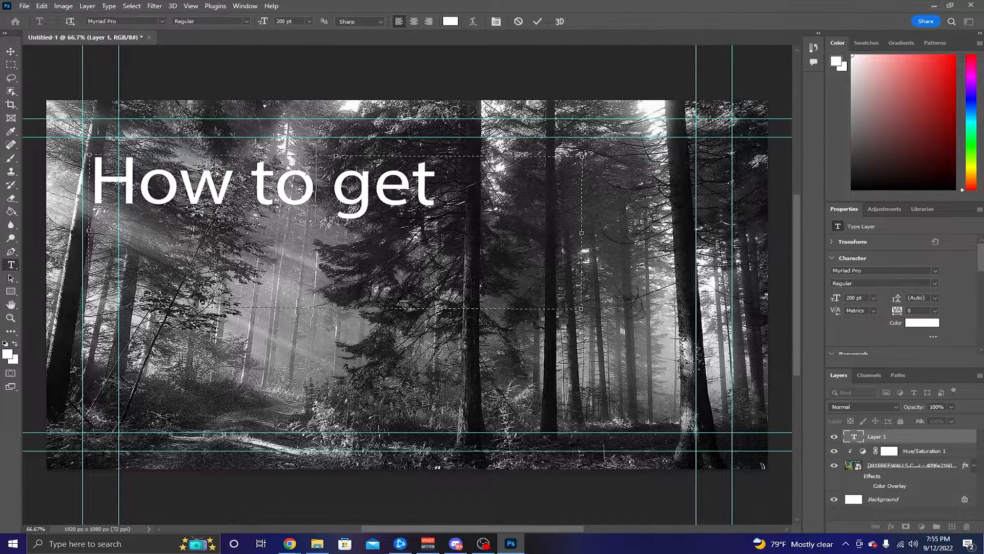
{"action": "left_click", "coordinate": [163, 22]}
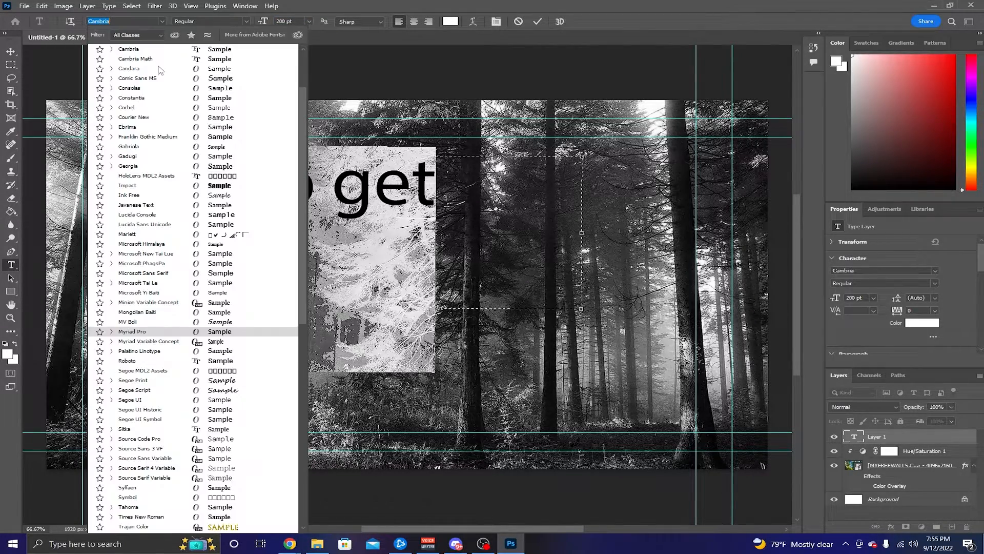
{"action": "left_click", "coordinate": [371, 167]}
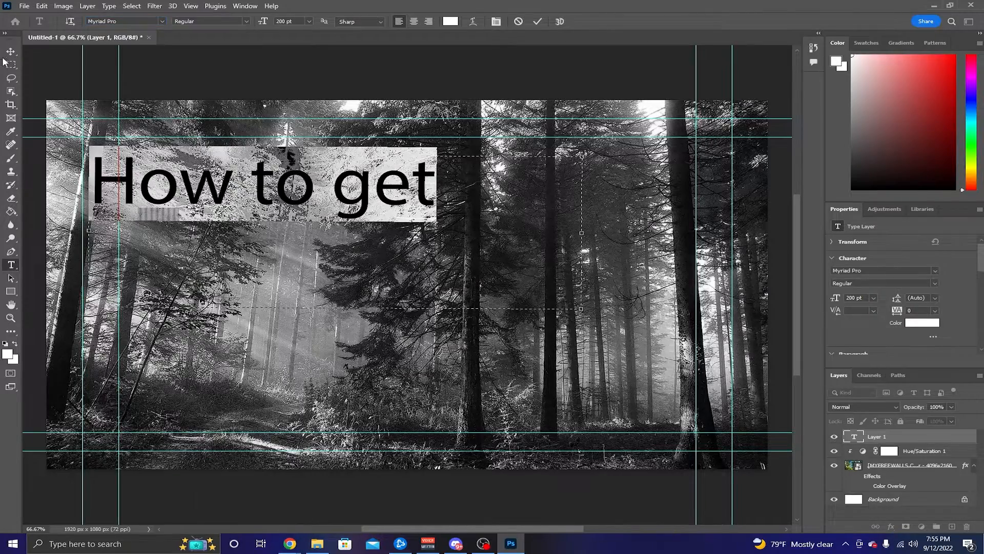
{"action": "left_click", "coordinate": [11, 51]}
{"action": "left_click_drag", "start_coordinate": [222, 185], "coordinate": [523, 188]}
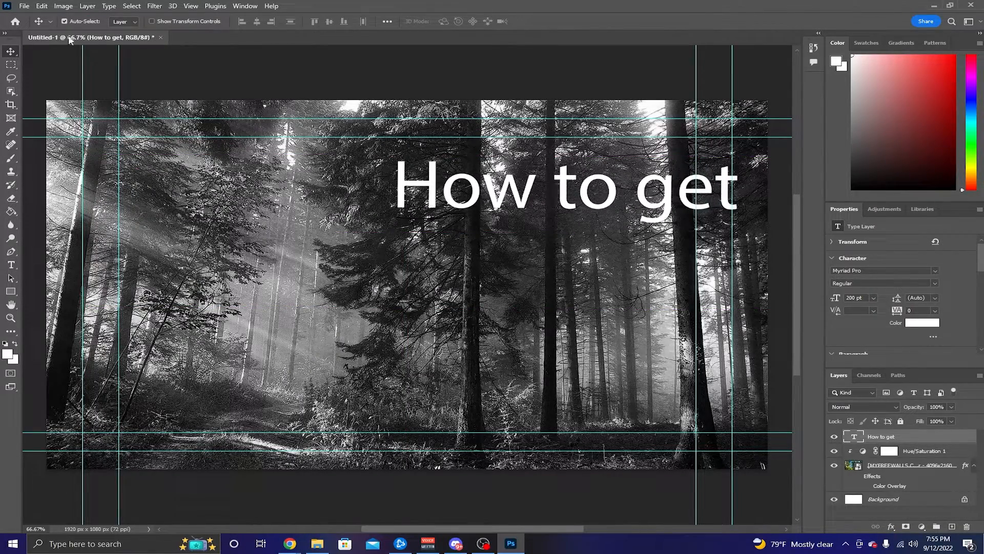
Look through the installed fonts, previewing them on the "How to get" title, including Segoe Print, Arial, Consolas and Impact.
{"action": "double_click", "coordinate": [511, 187]}
{"action": "left_click", "coordinate": [162, 21]}
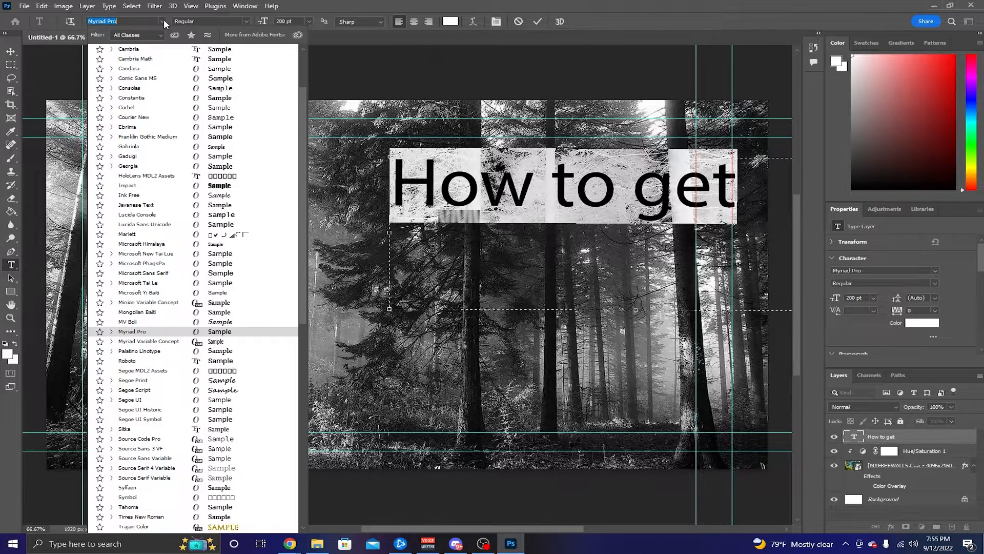
{"action": "key", "text": "Down"}
{"action": "key", "text": "Down"}
{"action": "key", "text": "Down"}
{"action": "key", "text": "Down"}
{"action": "key", "text": "Down"}
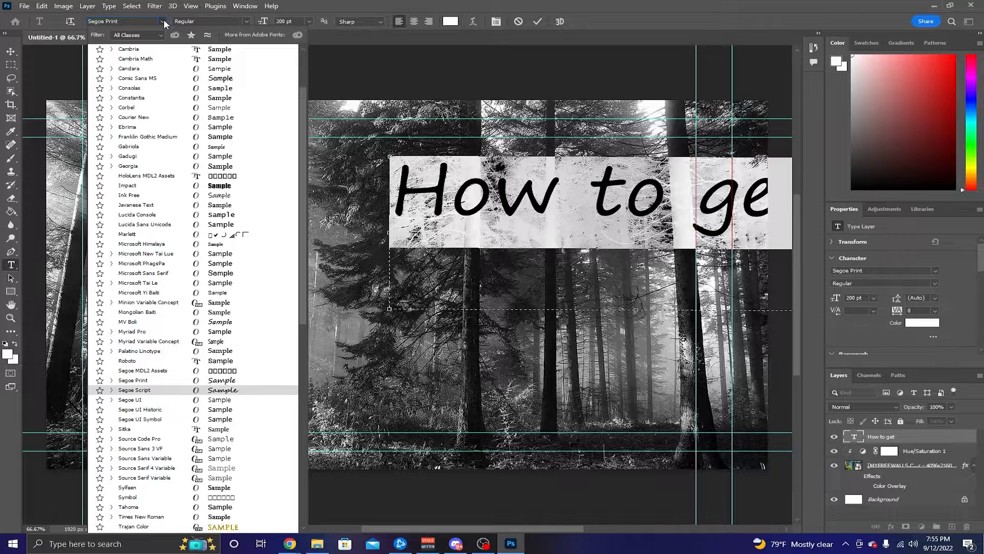
{"action": "key", "text": "Up"}
{"action": "scroll", "coordinate": [219, 78], "scroll_direction": "up", "scroll_amount": 3}
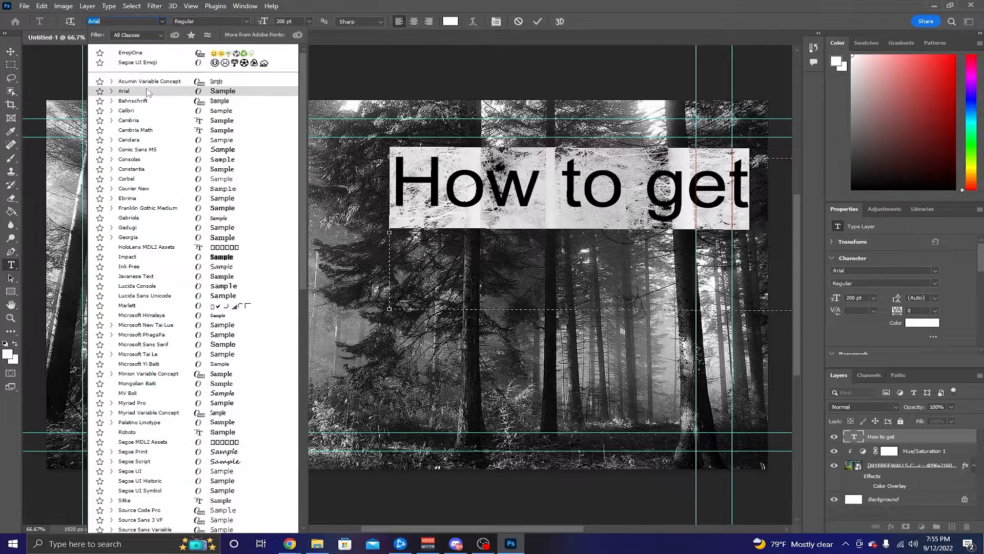
{"action": "key", "text": "Down"}
{"action": "key", "text": "Down"}
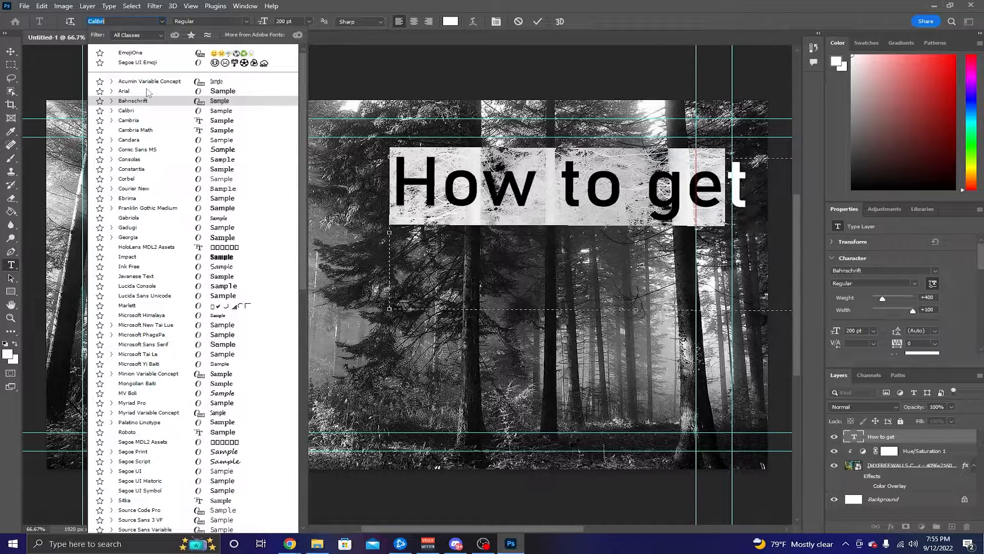
{"action": "key", "text": "Down"}
{"action": "key", "text": "Down"}
{"action": "key", "text": "Down"}
{"action": "key", "text": "Down"}
{"action": "key", "text": "Down"}
{"action": "key", "text": "Down"}
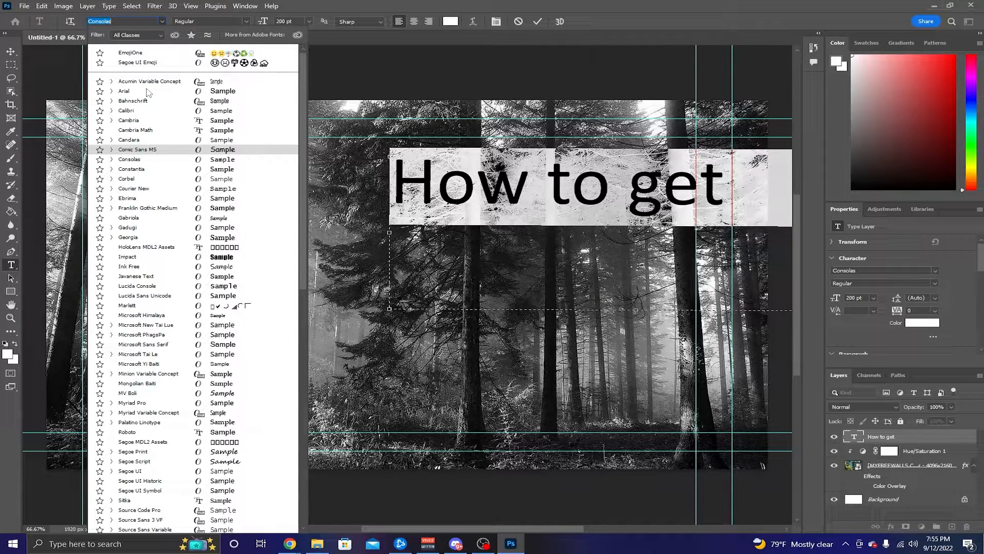
{"action": "key", "text": "Down"}
{"action": "key", "text": "Down"}
{"action": "key", "text": "Down"}
{"action": "key", "text": "Down"}
{"action": "key", "text": "Down"}
{"action": "key", "text": "Down"}
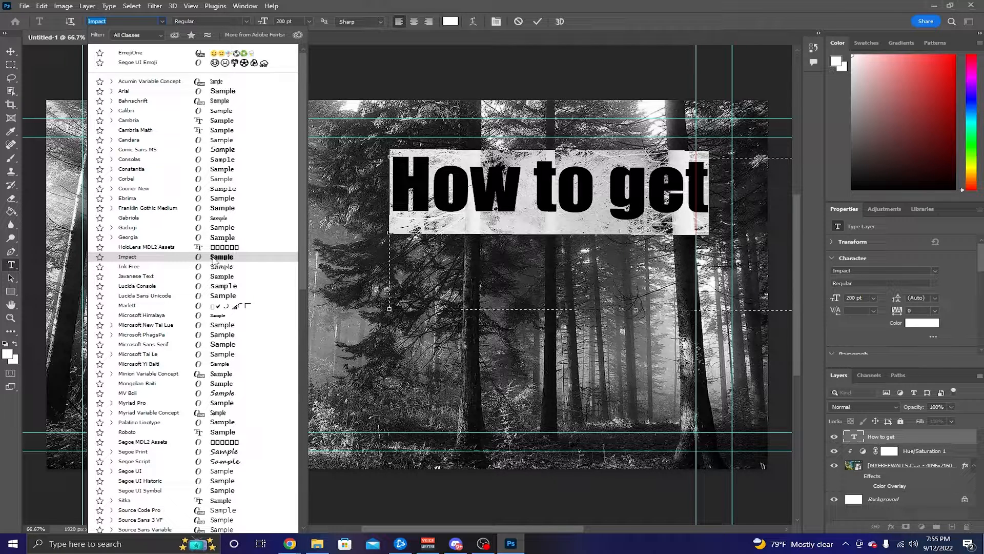
{"action": "key", "text": "Down"}
{"action": "key", "text": "Down"}
{"action": "key", "text": "Down"}
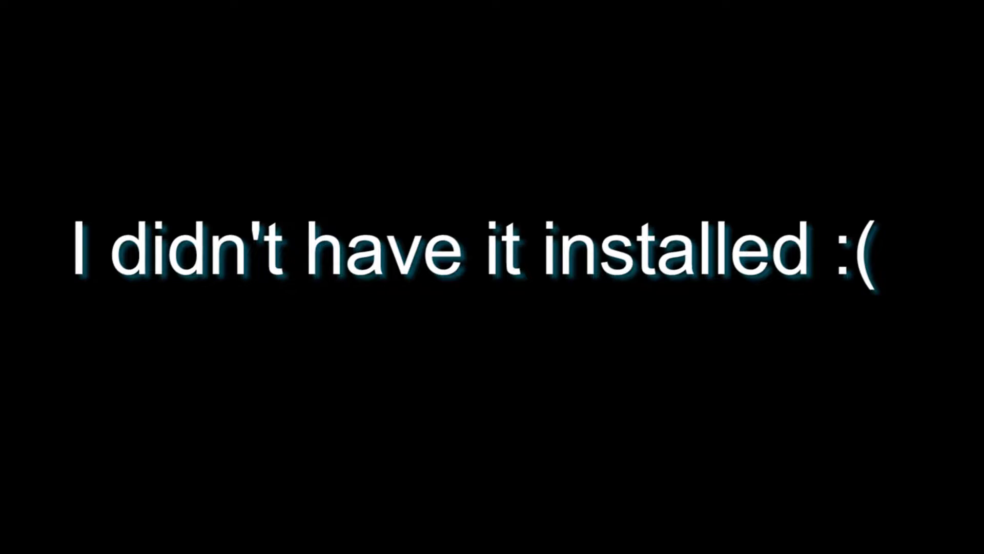
Switch to Chrome and download the Lemon Milk font from dafont.com, saving it as lemon_milk in the Downloads folder.
{"action": "left_click", "coordinate": [290, 543]}
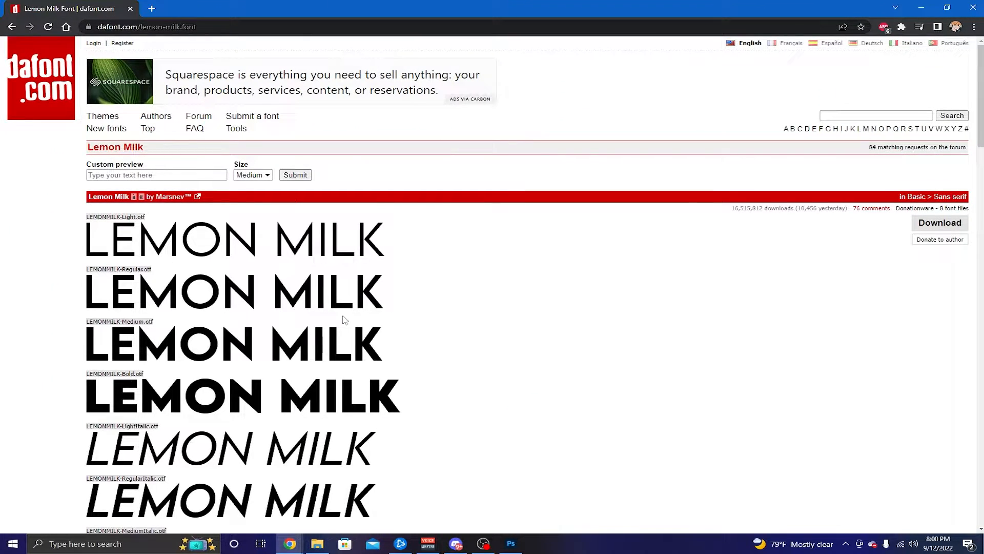
{"action": "scroll", "coordinate": [146, 313], "scroll_direction": "down", "scroll_amount": 4}
{"action": "mouse_move", "coordinate": [312, 9]}
{"action": "left_mouse_down"}
{"action": "mouse_move", "coordinate": [321, 61]}
{"action": "mouse_move", "coordinate": [327, 12]}
{"action": "left_mouse_up"}
{"action": "scroll", "coordinate": [437, 251], "scroll_direction": "up", "scroll_amount": 3}
{"action": "left_click", "coordinate": [940, 223]}
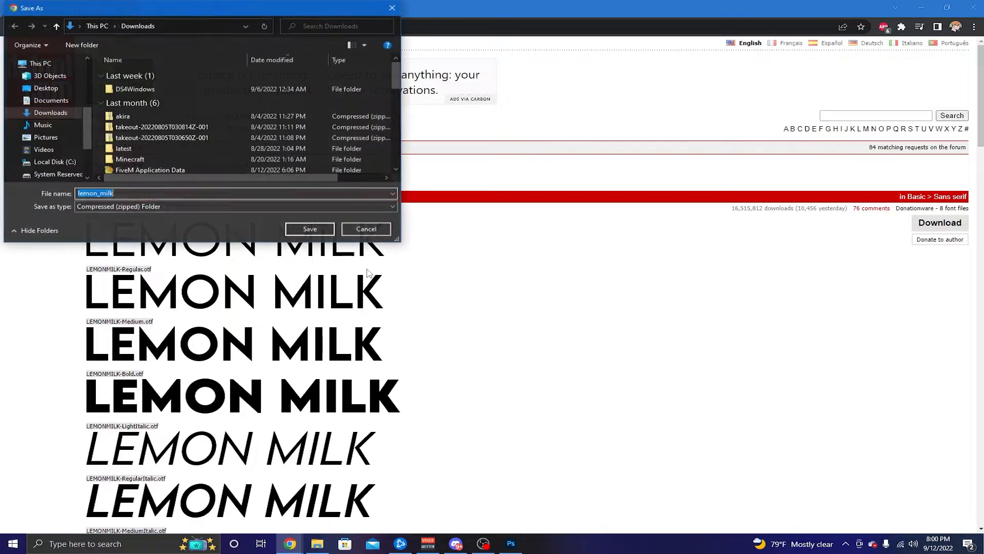
{"action": "left_click", "coordinate": [310, 229]}
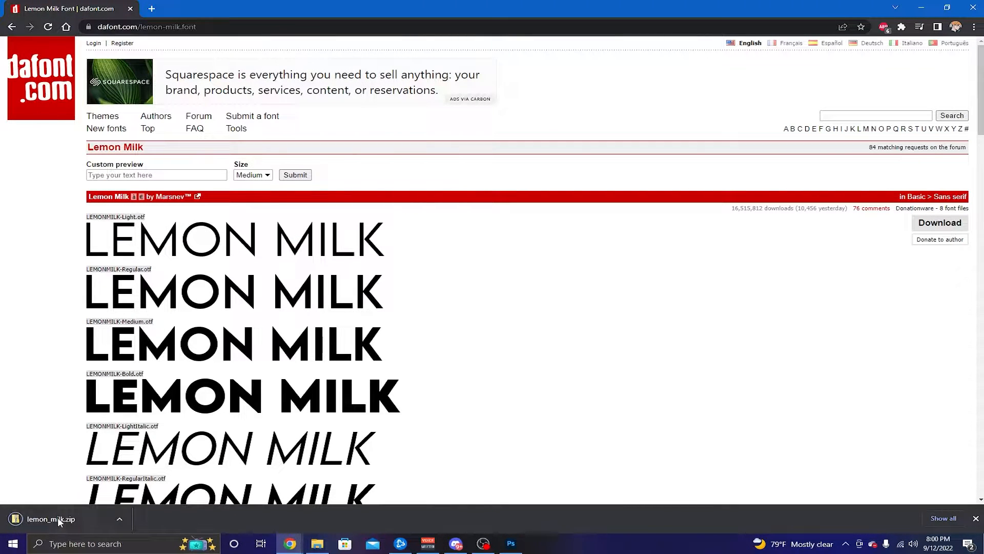
Open the downloaded lemon_milk.zip and install the LEMONMILK-Bold and LEMONMILK-BoldItalic fonts.
{"action": "left_click", "coordinate": [59, 522]}
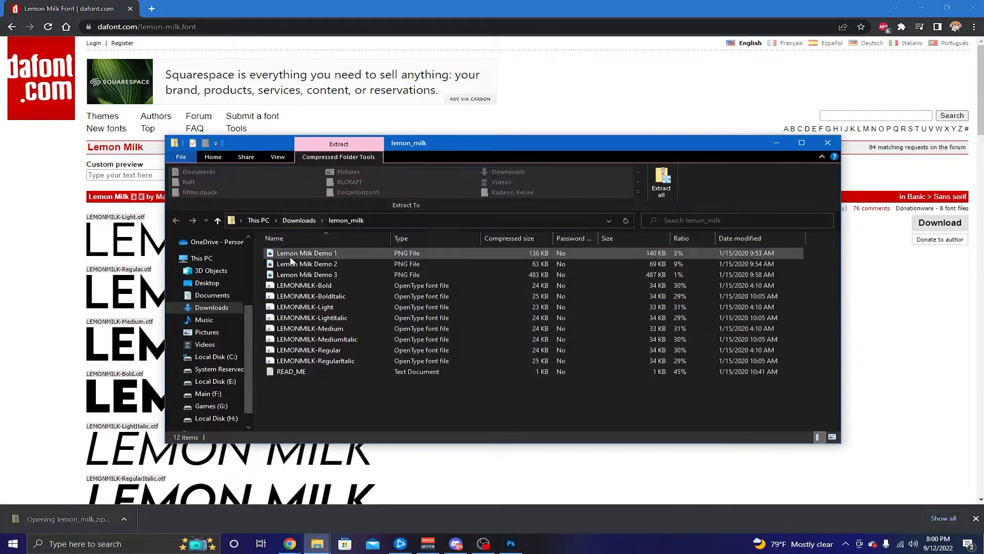
{"action": "double_click", "coordinate": [314, 286]}
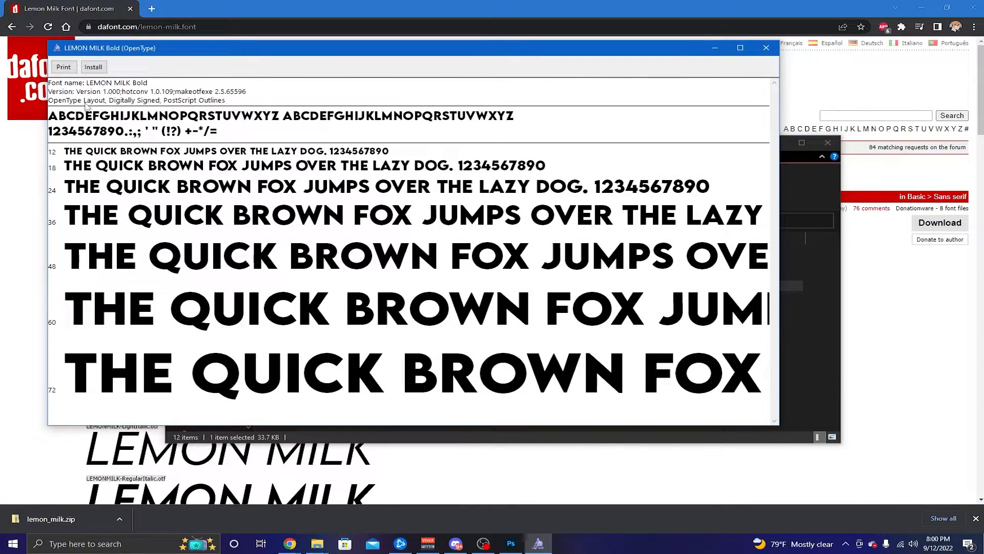
{"action": "left_click", "coordinate": [94, 66]}
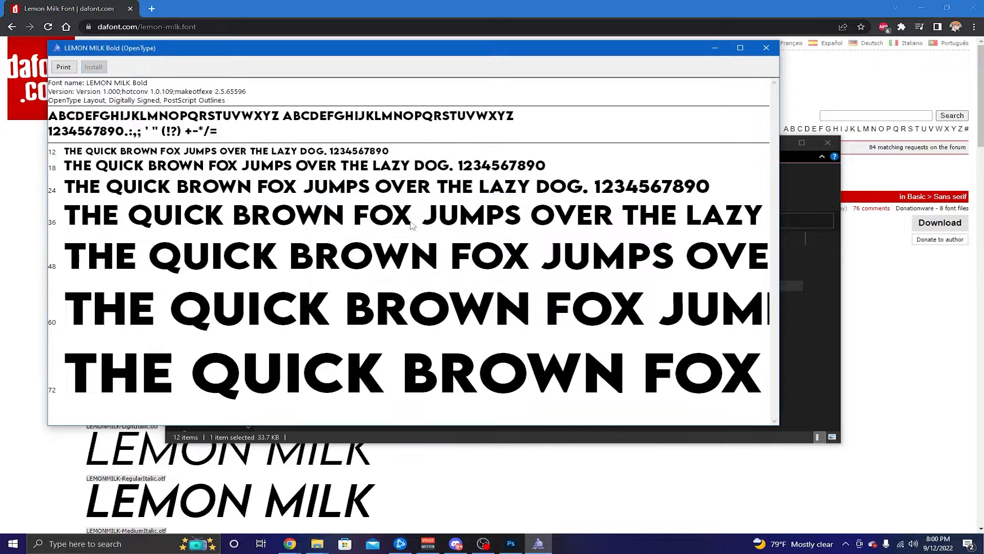
{"action": "left_click", "coordinate": [766, 48]}
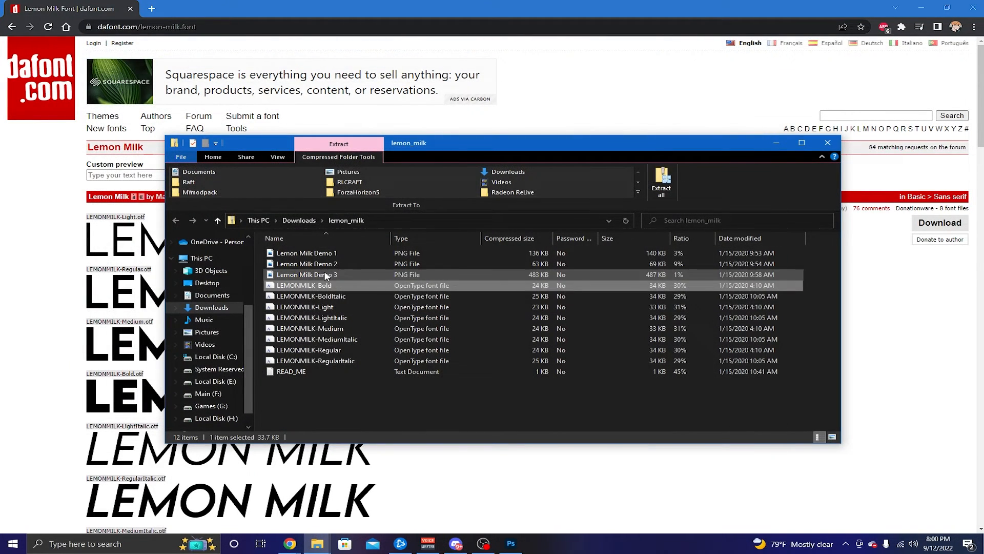
{"action": "double_click", "coordinate": [340, 298]}
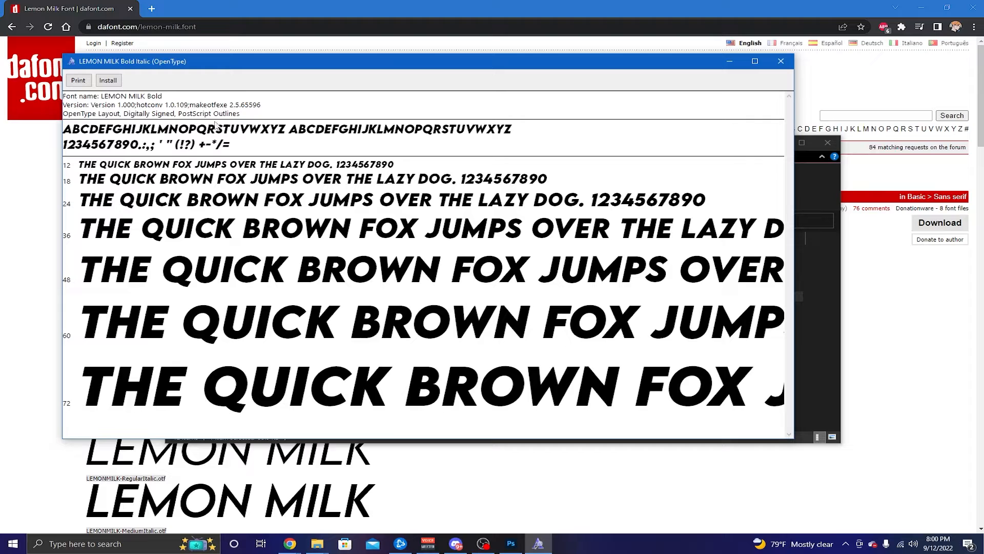
{"action": "left_click", "coordinate": [110, 84]}
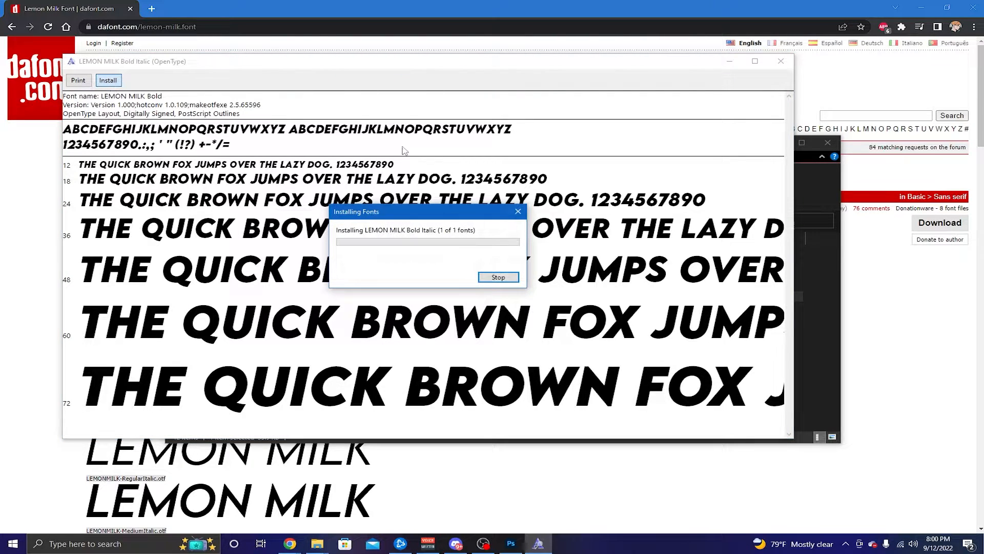
{"action": "left_click", "coordinate": [782, 62]}
Install the LEMONMILK-Light and LEMONMILK-LightItalic fonts from the lemon_milk archive.
{"action": "left_click", "coordinate": [306, 306]}
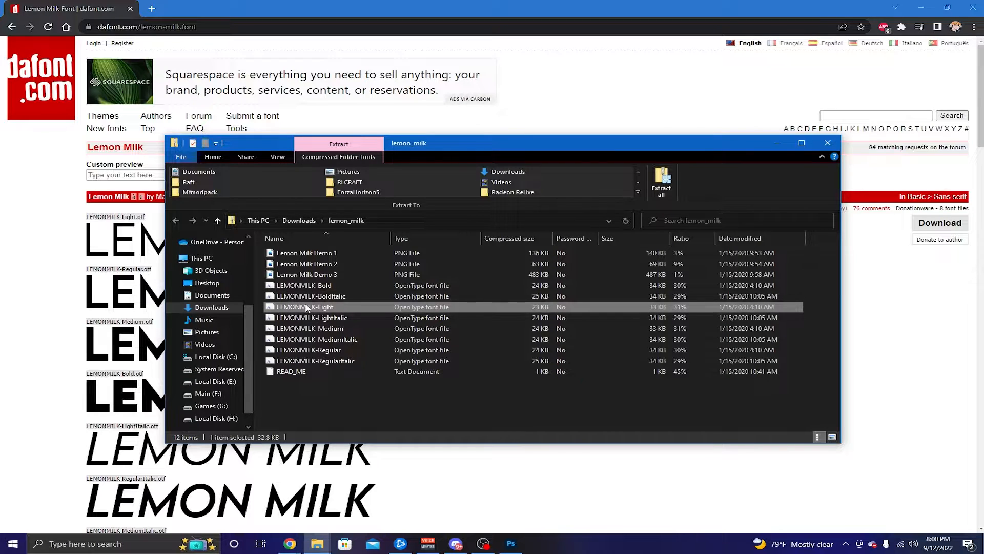
{"action": "double_click", "coordinate": [305, 307]}
{"action": "left_click", "coordinate": [132, 95]}
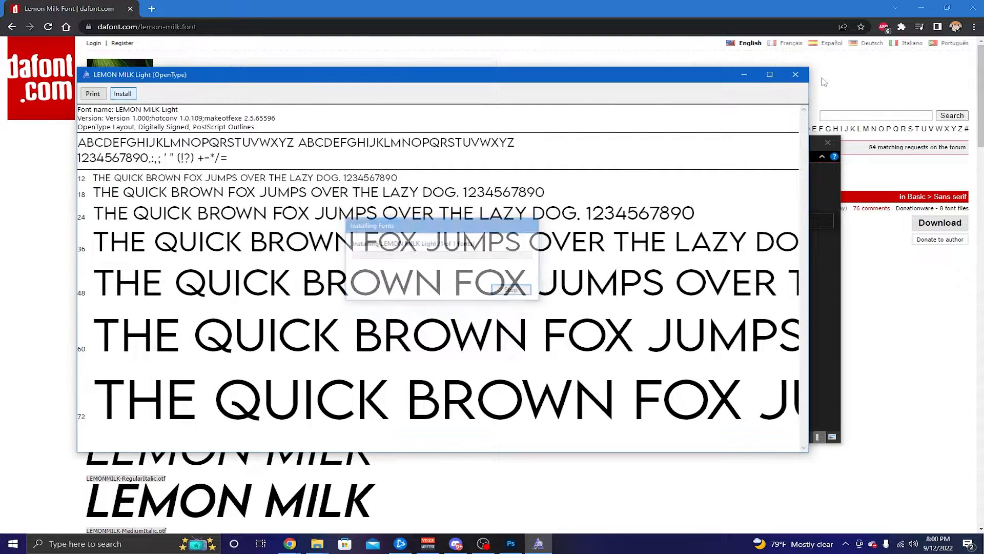
{"action": "left_click", "coordinate": [796, 74]}
{"action": "left_click", "coordinate": [341, 318]}
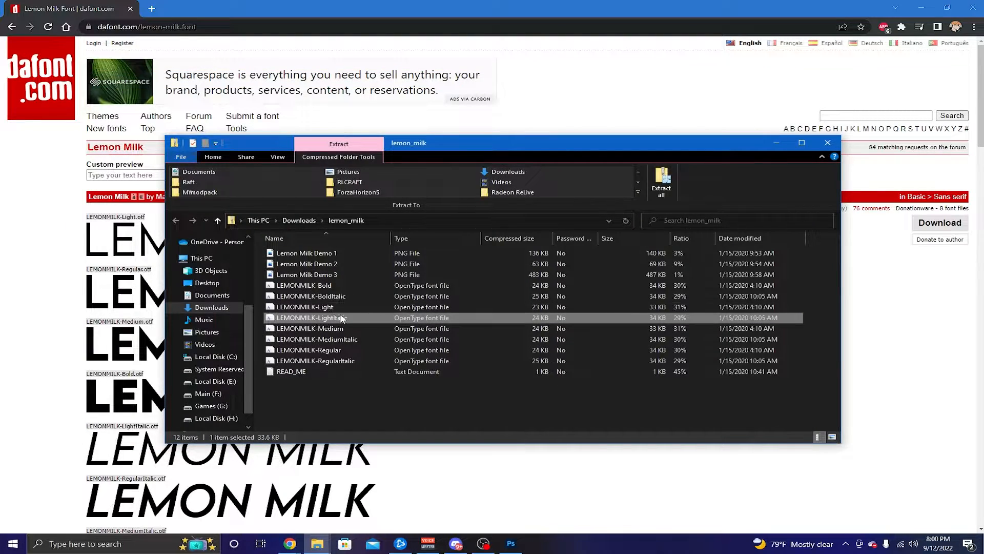
{"action": "key", "text": "Return"}
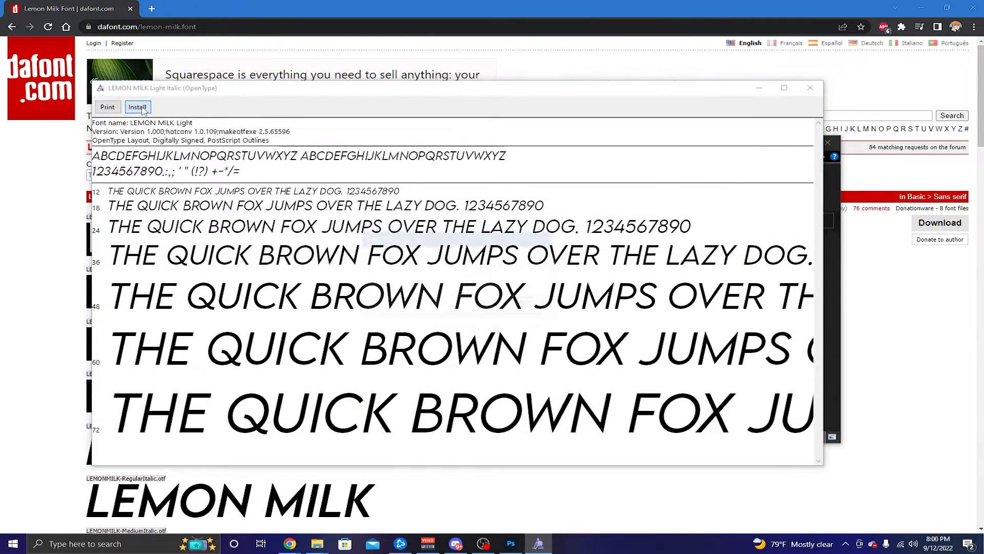
{"action": "left_click", "coordinate": [137, 107]}
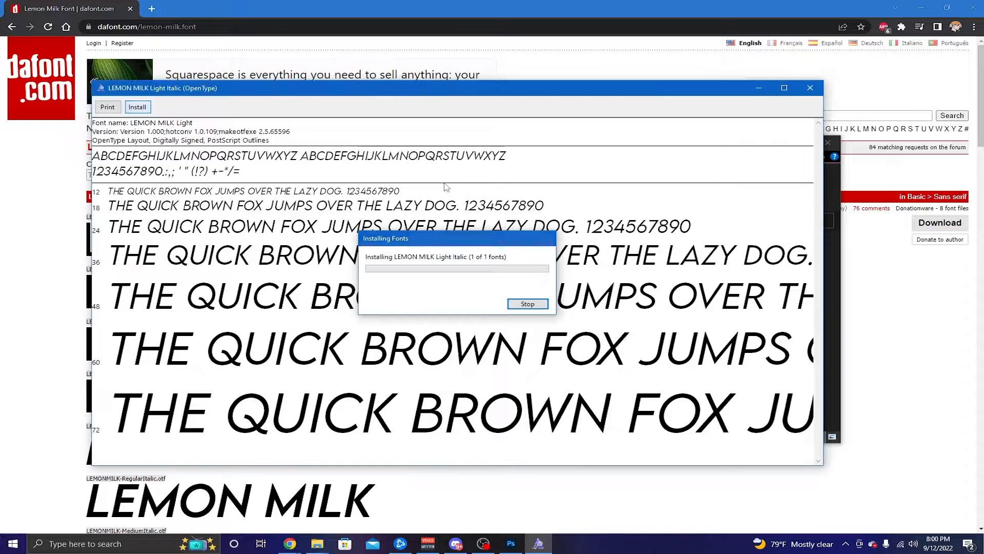
{"action": "left_click", "coordinate": [810, 88]}
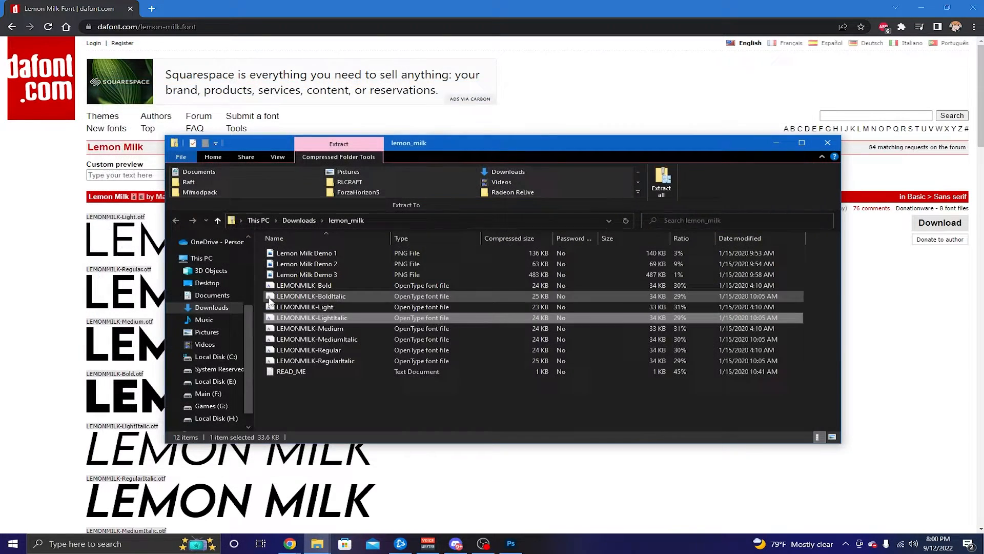
Install the LEMONMILK-Medium and LEMONMILK-MediumItalic fonts from the lemon_milk archive.
{"action": "double_click", "coordinate": [358, 331]}
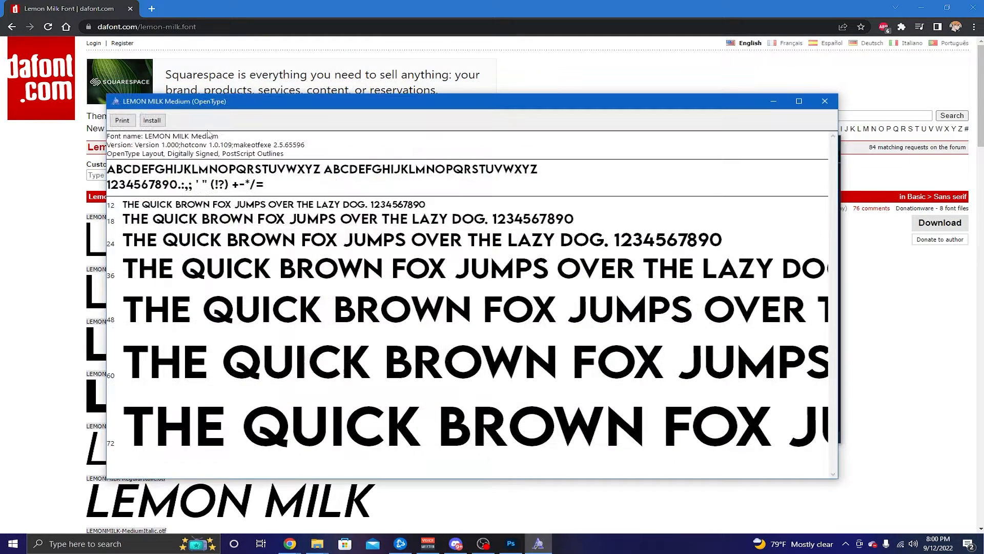
{"action": "left_click", "coordinate": [156, 122]}
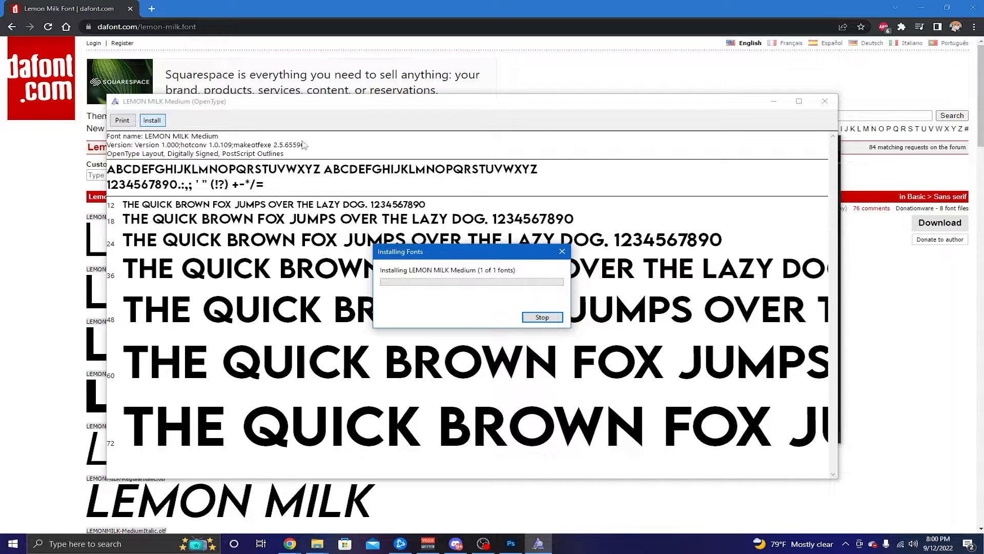
{"action": "left_click", "coordinate": [825, 101]}
{"action": "double_click", "coordinate": [357, 337]}
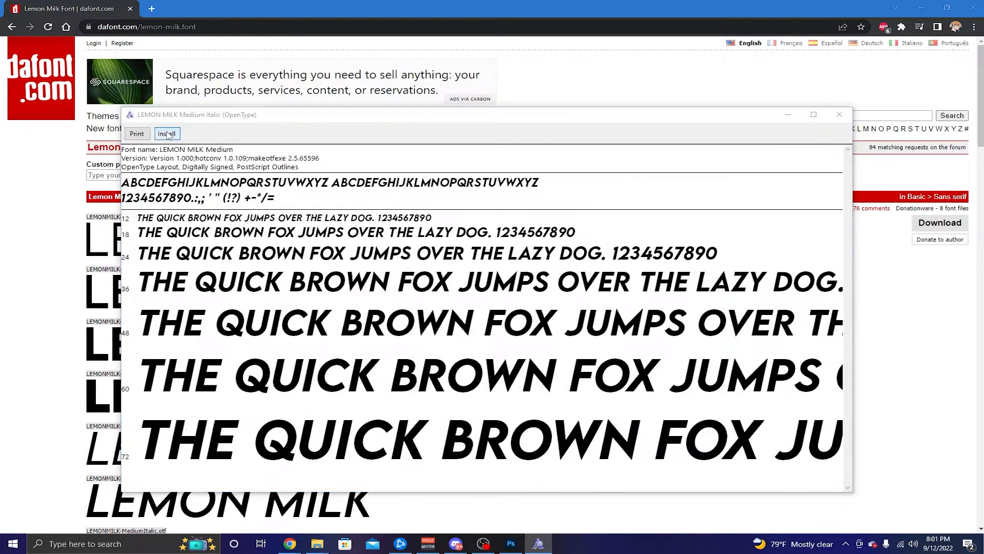
{"action": "left_click", "coordinate": [167, 133]}
{"action": "left_click", "coordinate": [839, 115]}
Install the LEMONMILK-Regular and LEMONMILK-RegularItalic fonts, and close the lemon_milk archive.
{"action": "double_click", "coordinate": [357, 350]}
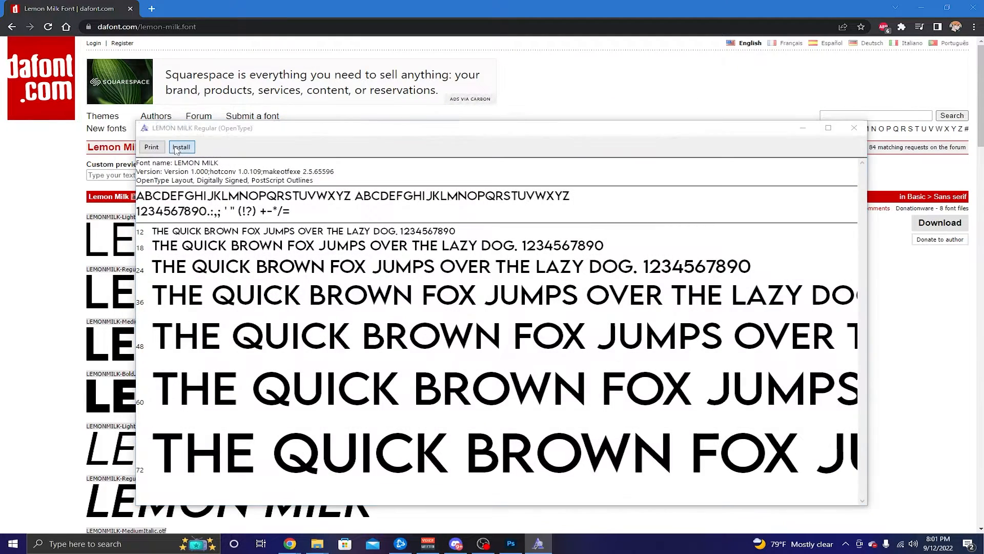
{"action": "left_click", "coordinate": [181, 147]}
{"action": "left_click", "coordinate": [854, 128]}
{"action": "double_click", "coordinate": [357, 360]}
{"action": "left_click", "coordinate": [64, 40]}
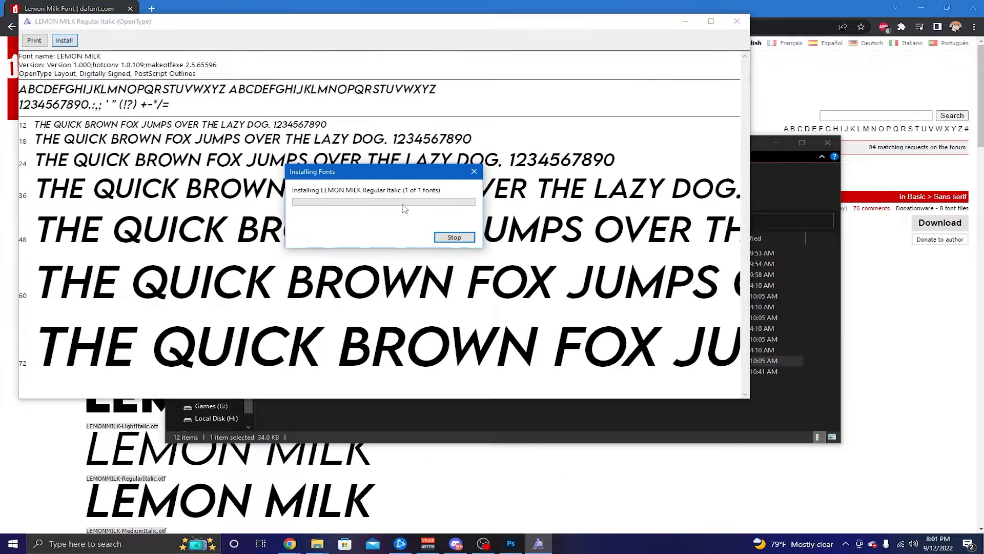
{"action": "left_click", "coordinate": [737, 21]}
{"action": "left_click", "coordinate": [828, 143]}
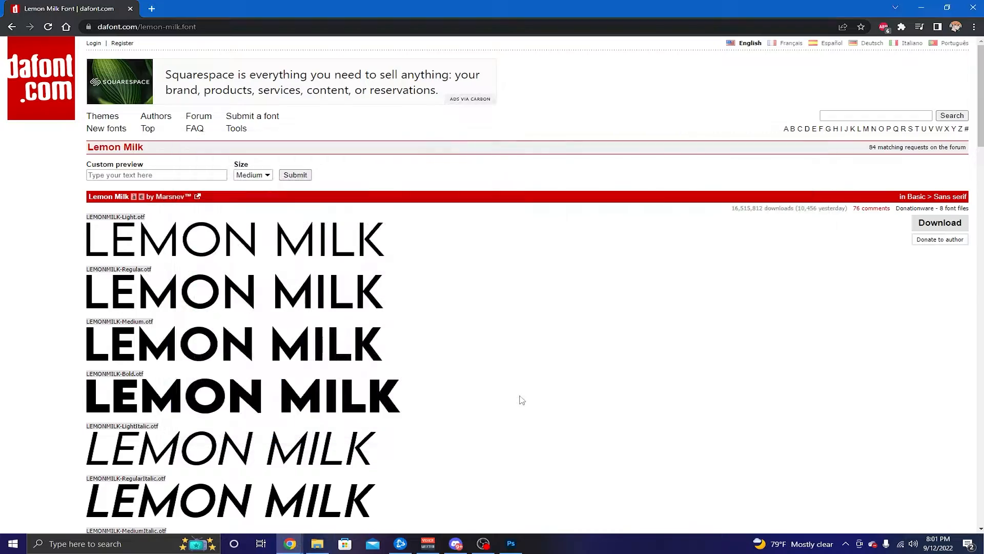
Switch to Photoshop and set the font of the "How to" title text to LEMON MILK.
{"action": "left_click", "coordinate": [519, 546]}
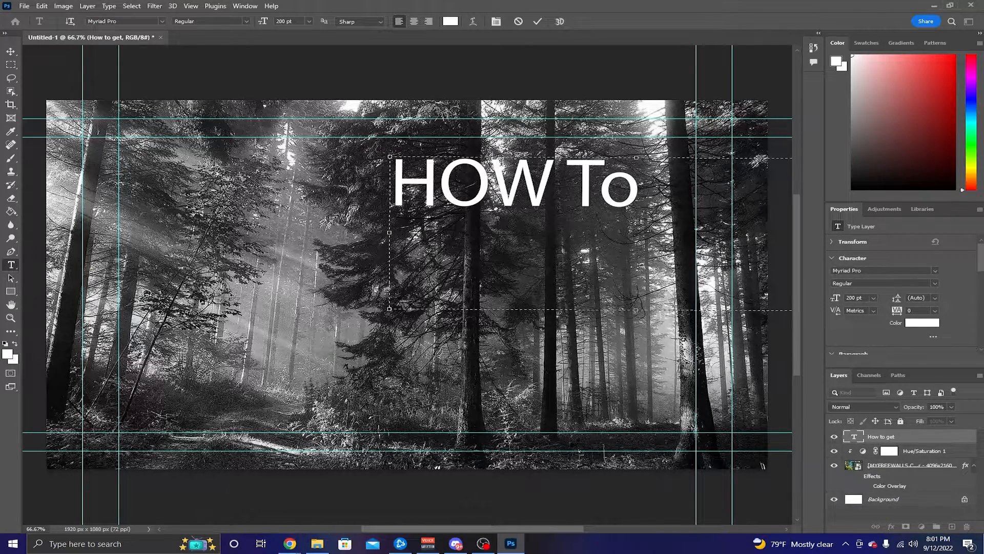
{"action": "key", "text": "ctrl+a"}
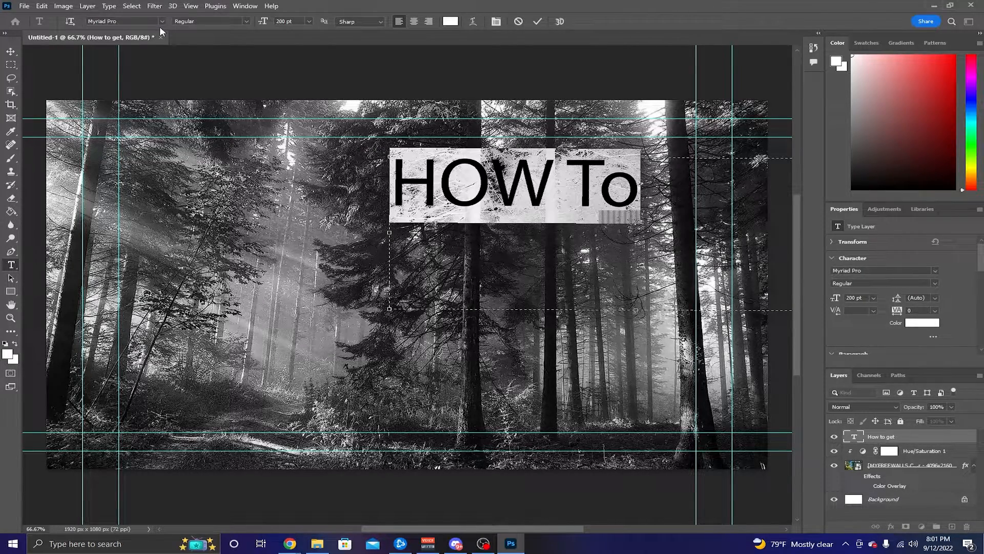
{"action": "left_click", "coordinate": [162, 21]}
{"action": "scroll", "coordinate": [133, 167], "scroll_direction": "up", "scroll_amount": 3}
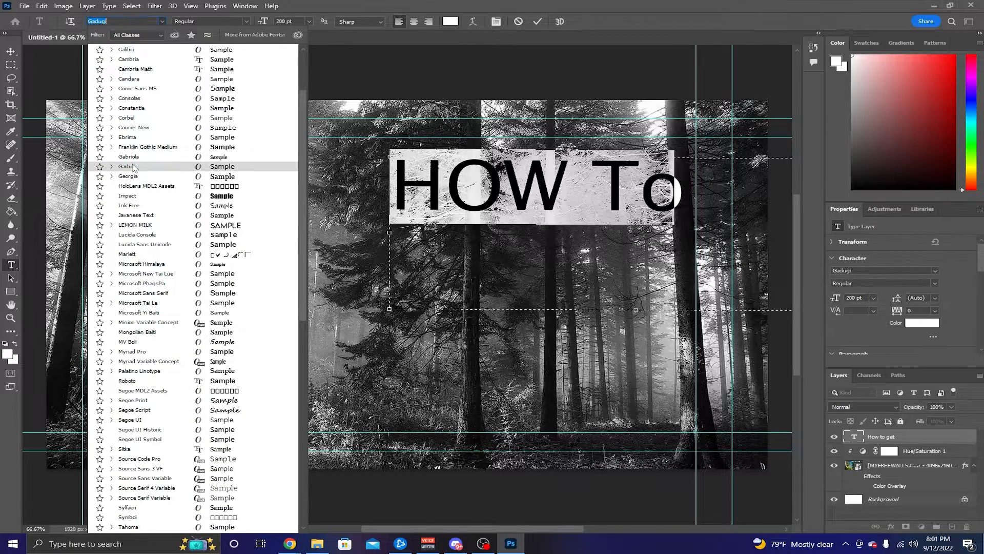
{"action": "left_click", "coordinate": [147, 224]}
{"action": "left_click", "coordinate": [535, 188]}
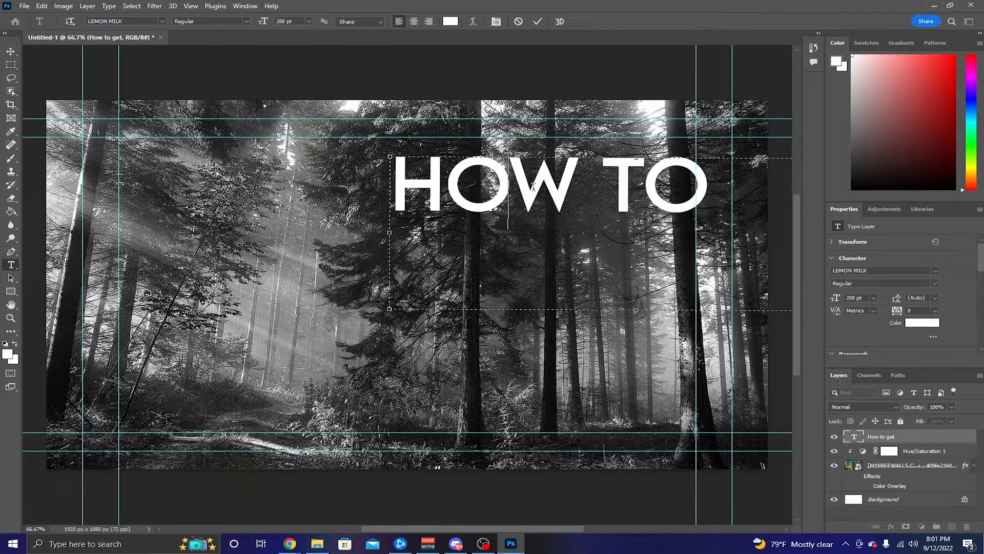
Move the "How to" title over to the inner left guide and set its font size to 150 pt.
{"action": "left_click", "coordinate": [11, 52]}
{"action": "left_click_drag", "start_coordinate": [532, 202], "coordinate": [255, 201]}
{"action": "double_click", "coordinate": [255, 201]}
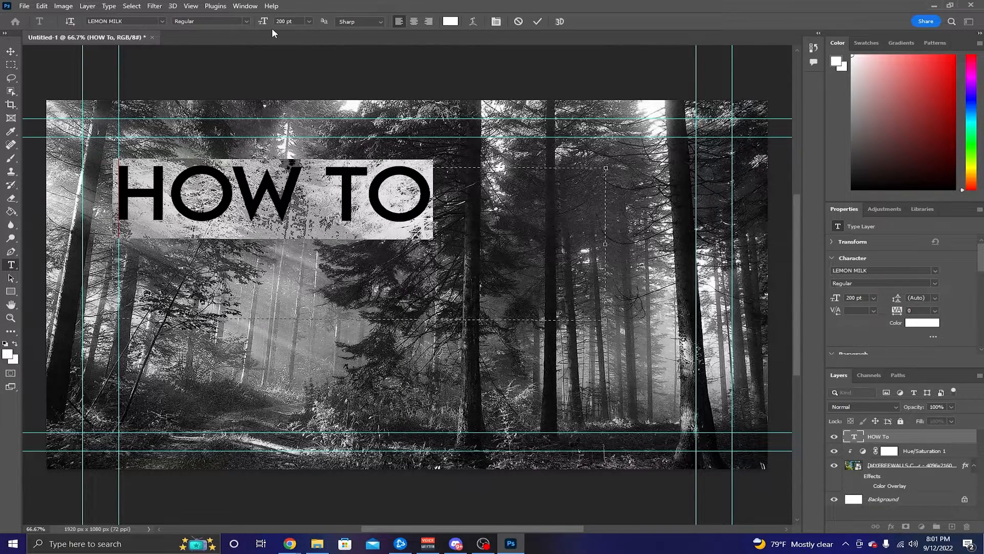
{"action": "left_click", "coordinate": [287, 22]}
{"action": "type", "text": "150"}
{"action": "key", "text": "Return"}
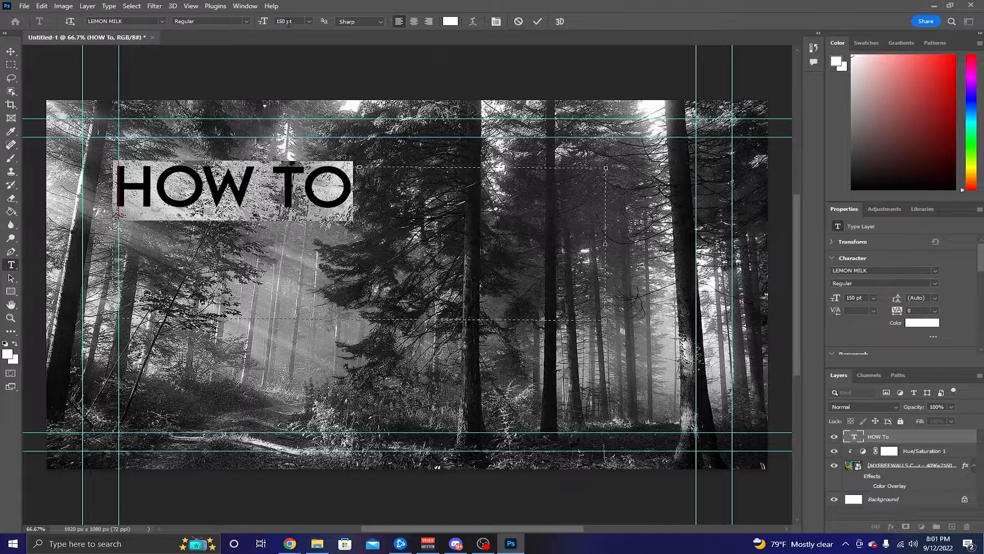
Extend the title's first line with the word MAKE so it reads "HOW TO MAKE".
{"action": "left_click", "coordinate": [378, 176]}
{"action": "type", "text": "MAKE"}
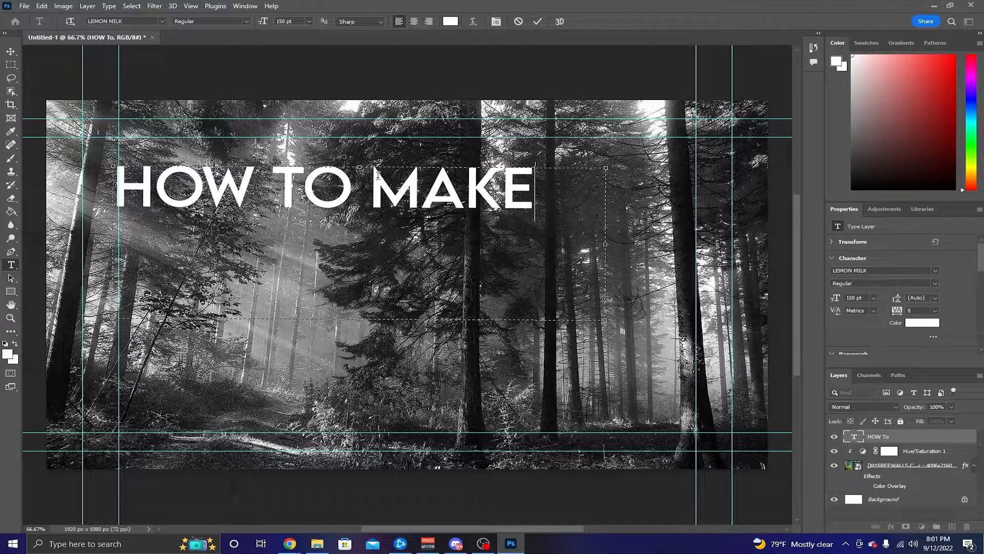
{"action": "key", "text": "BackSpace"}
{"action": "type", "text": "WD"}
{"action": "key", "text": "BackSpace"}
{"action": "key", "text": "Left"}
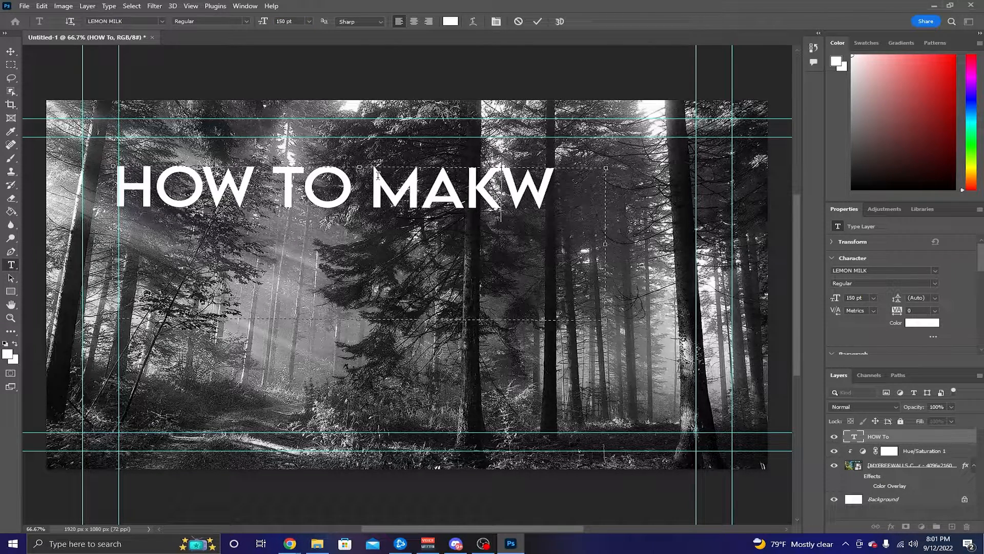
{"action": "key", "text": "Delete"}
{"action": "type", "text": "E"}
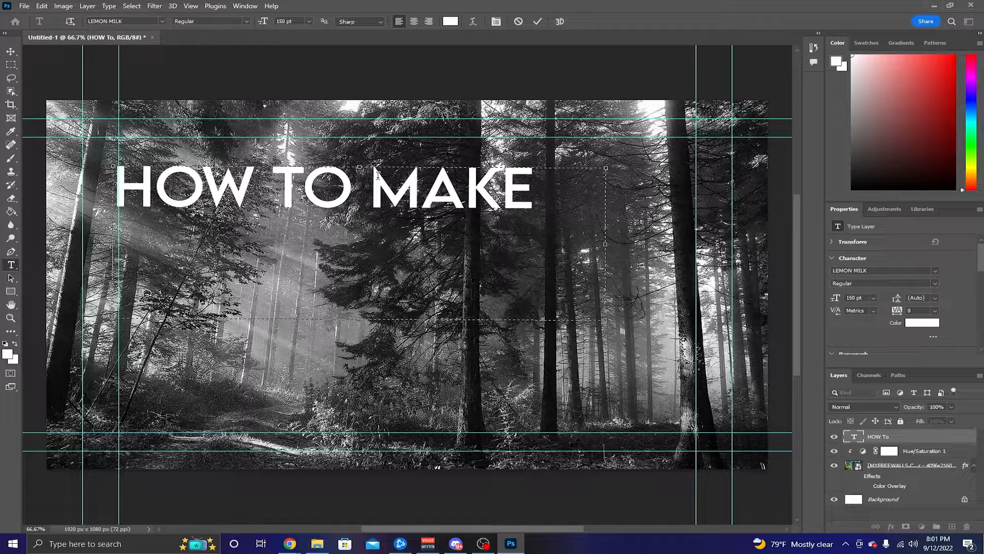
Add a second title line reading "THUMBNAILS IN" and commit the text.
{"action": "key", "text": "Return"}
{"action": "type", "text": "THUMBNAILS"}
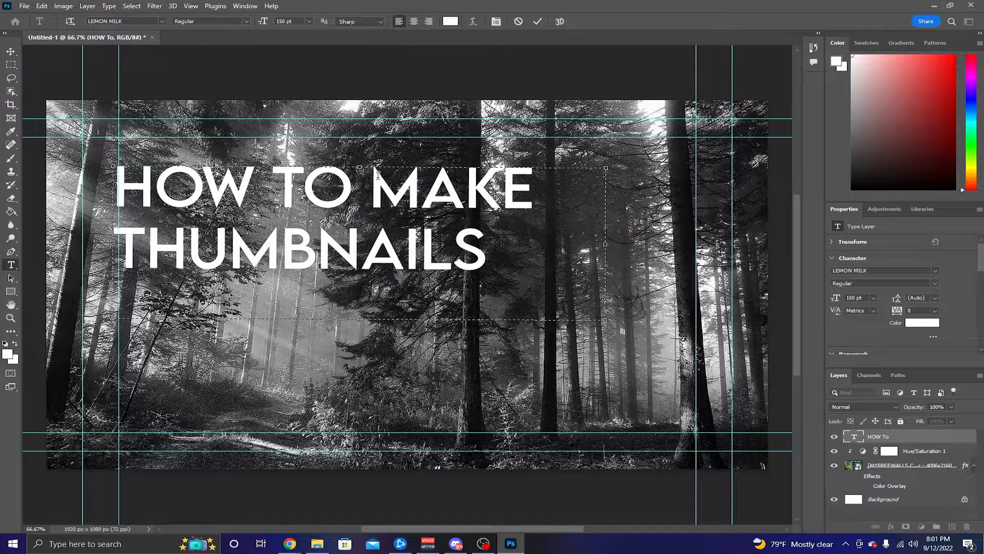
{"action": "key", "text": "BackSpace"}
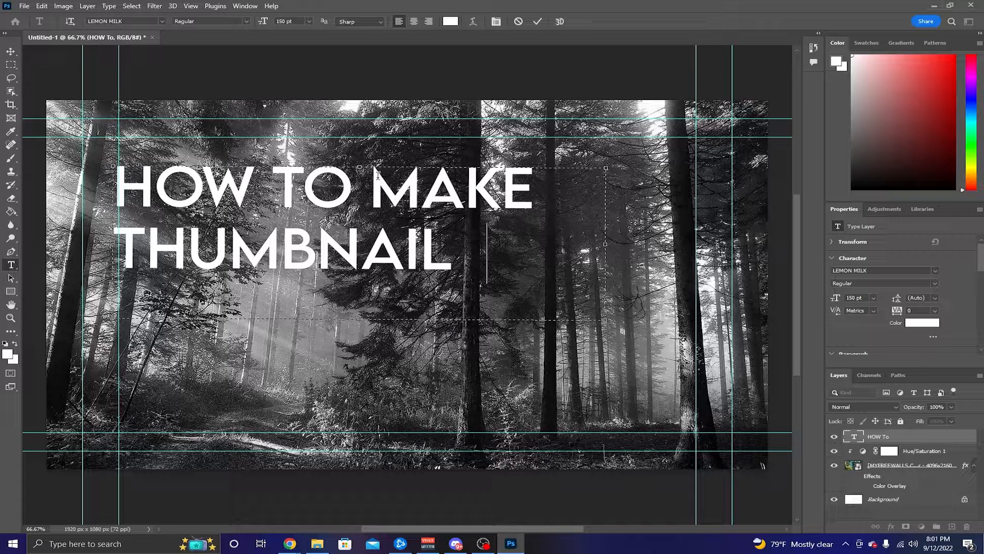
{"action": "type", "text": "S IN"}
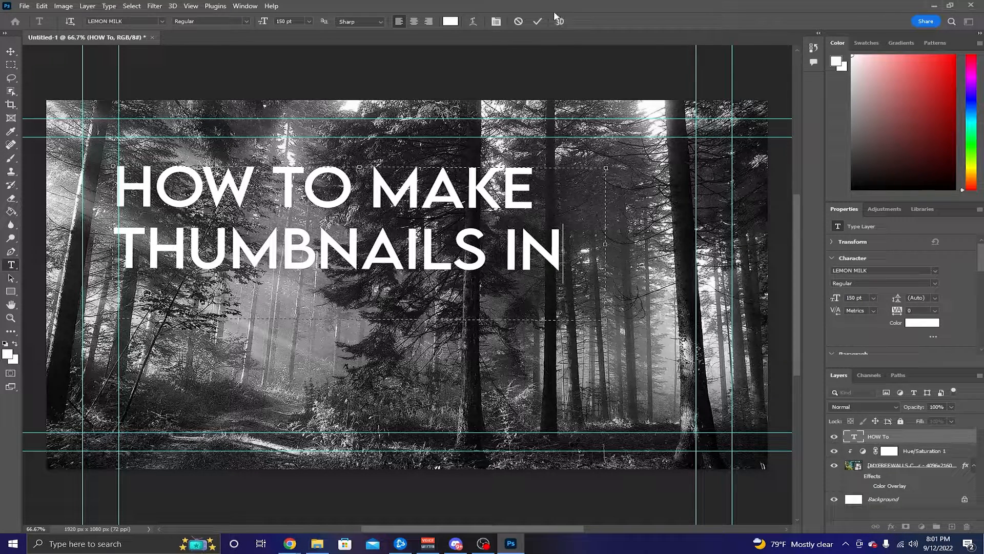
{"action": "left_click", "coordinate": [537, 21]}
{"action": "key", "text": "v"}
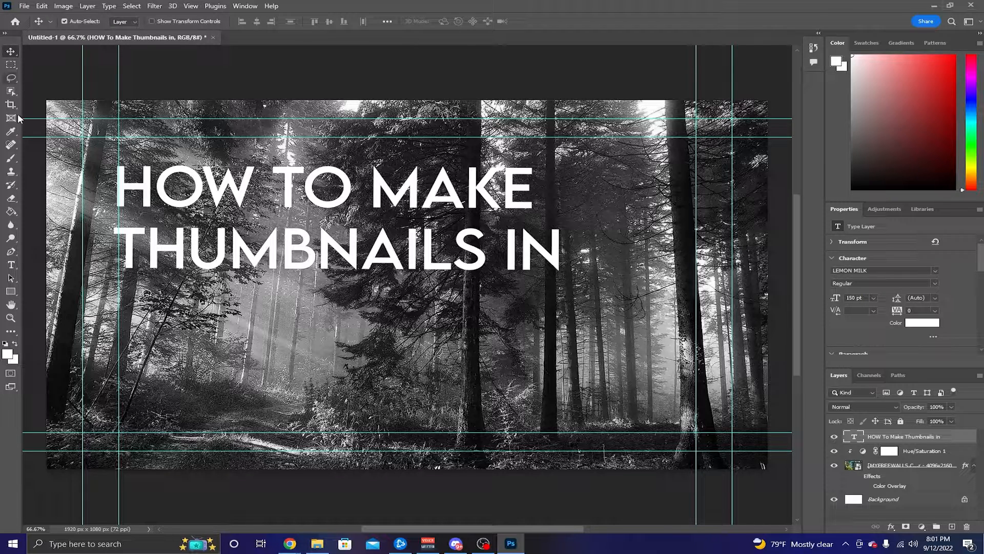
Add a new layer and create a text box below the title reading "PHOTOSHOP", widened to fit the whole word.
{"action": "key", "text": "t"}
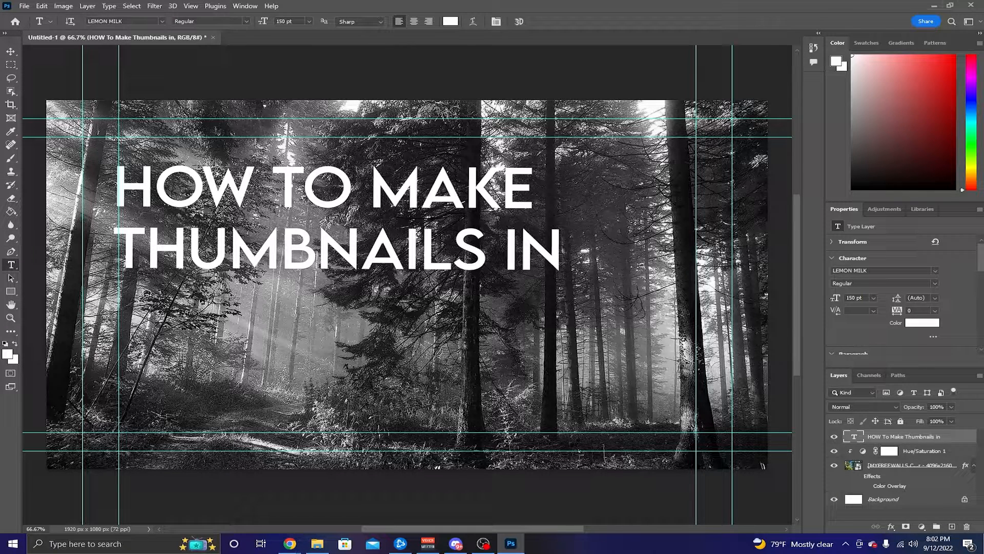
{"action": "left_click", "coordinate": [952, 526]}
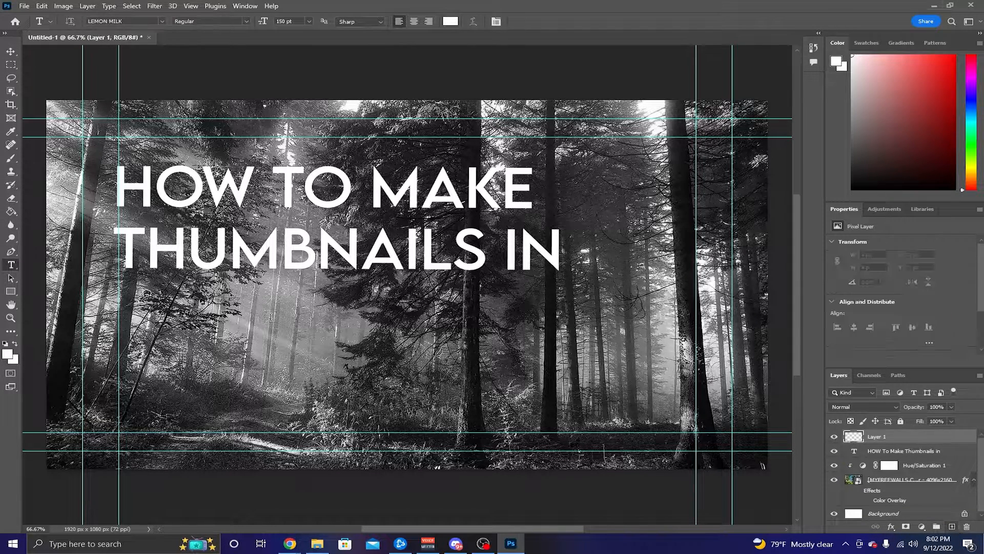
{"action": "left_click_drag", "start_coordinate": [153, 308], "coordinate": [505, 399]}
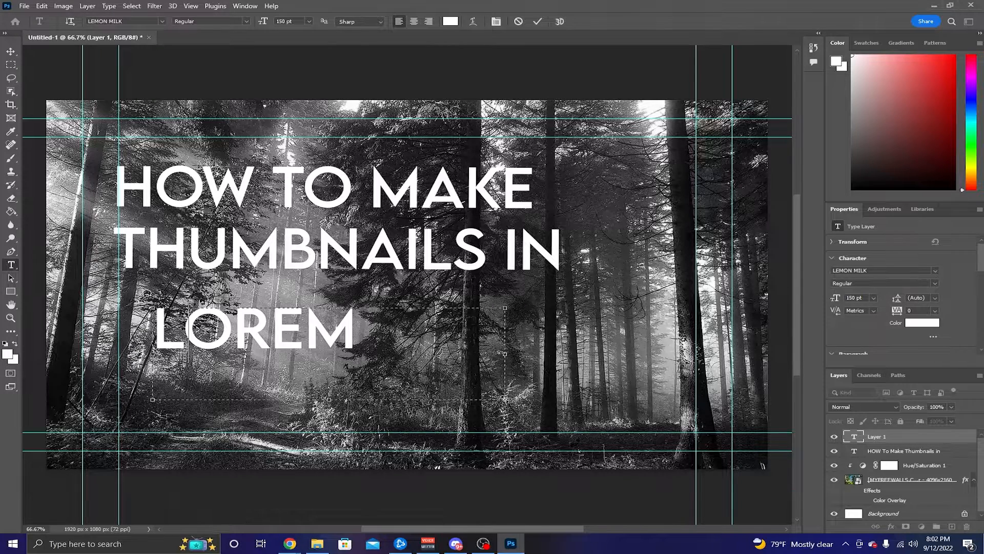
{"action": "type", "text": "PHOTOSHO"}
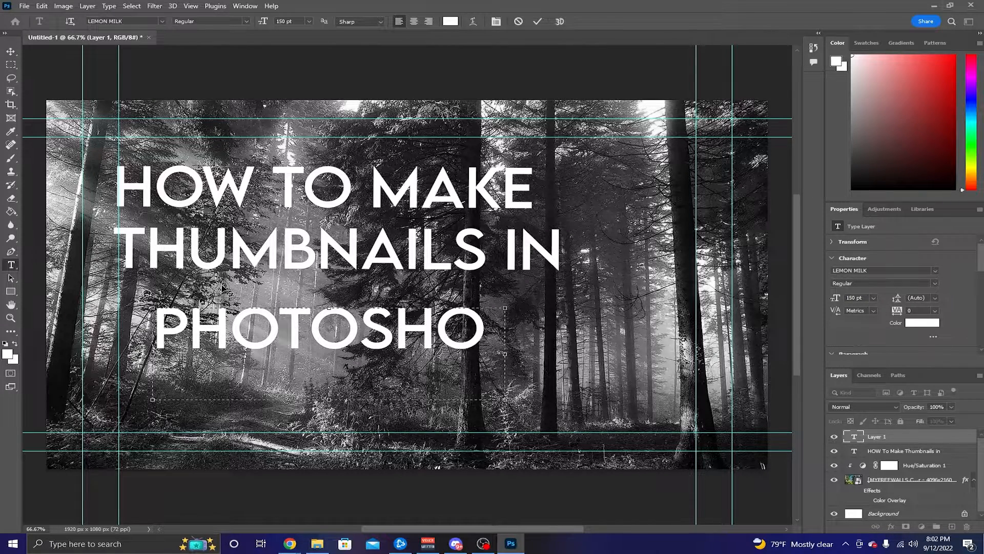
{"action": "left_click_drag", "start_coordinate": [506, 358], "coordinate": [556, 353]}
{"action": "type", "text": "P"}
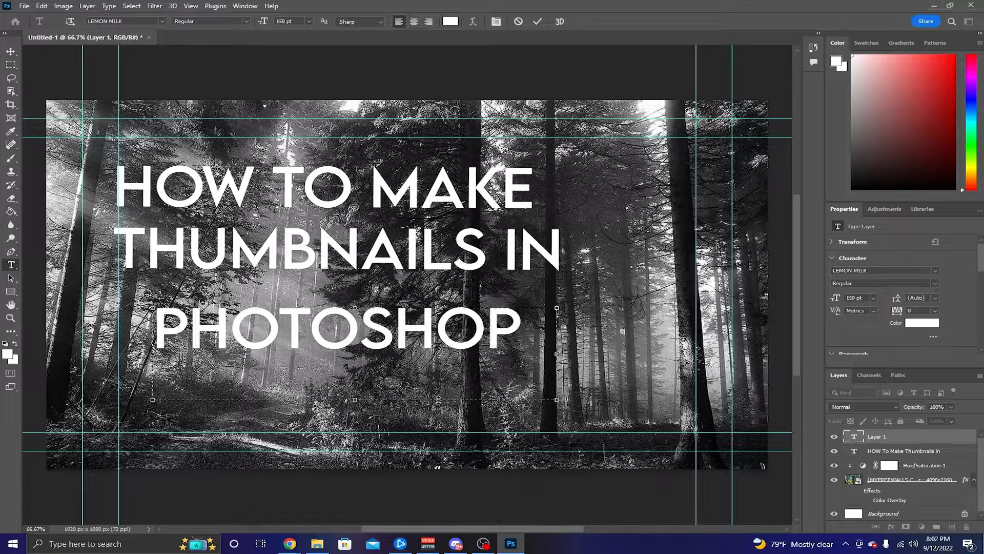
Set the PHOTOSHOP text's size to 170 pt and widen its text box to fit the word on one line.
{"action": "key", "text": "ctrl+a"}
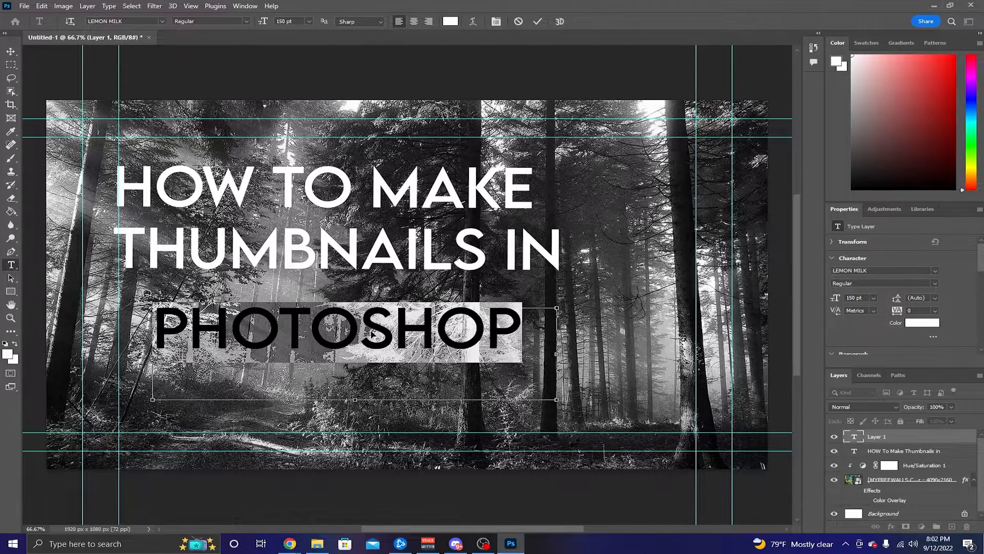
{"action": "left_click", "coordinate": [161, 21]}
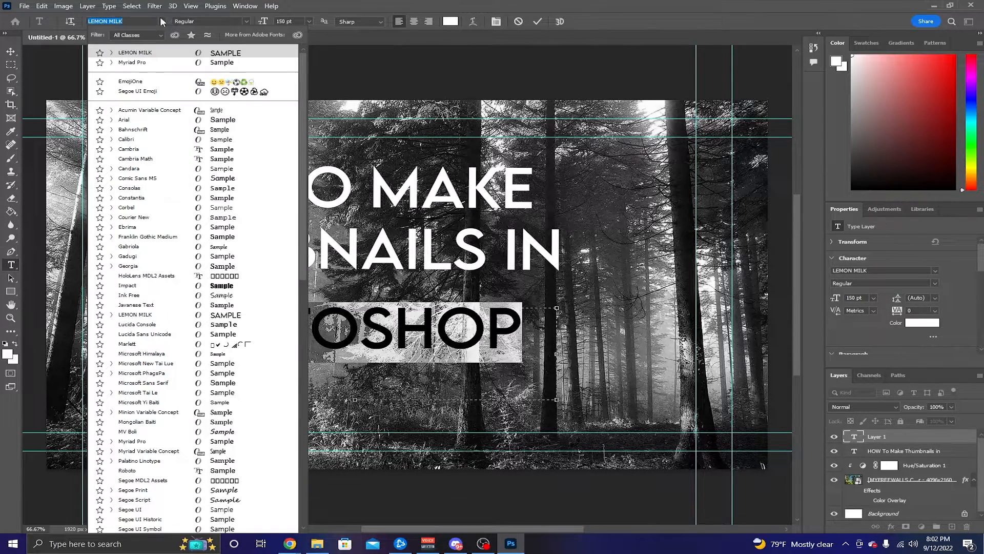
{"action": "left_click", "coordinate": [160, 17]}
{"action": "left_click", "coordinate": [285, 21]}
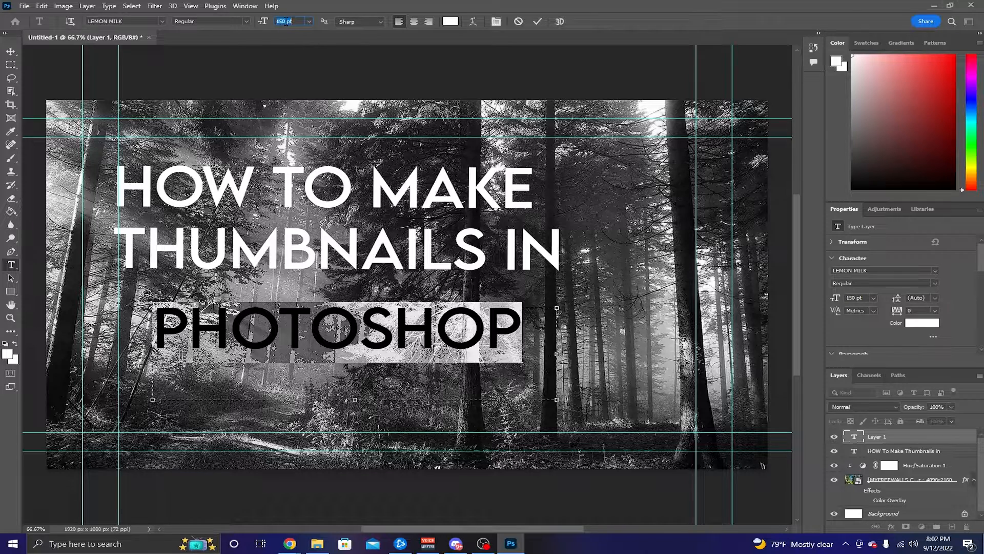
{"action": "type", "text": "170"}
{"action": "key", "text": "Return"}
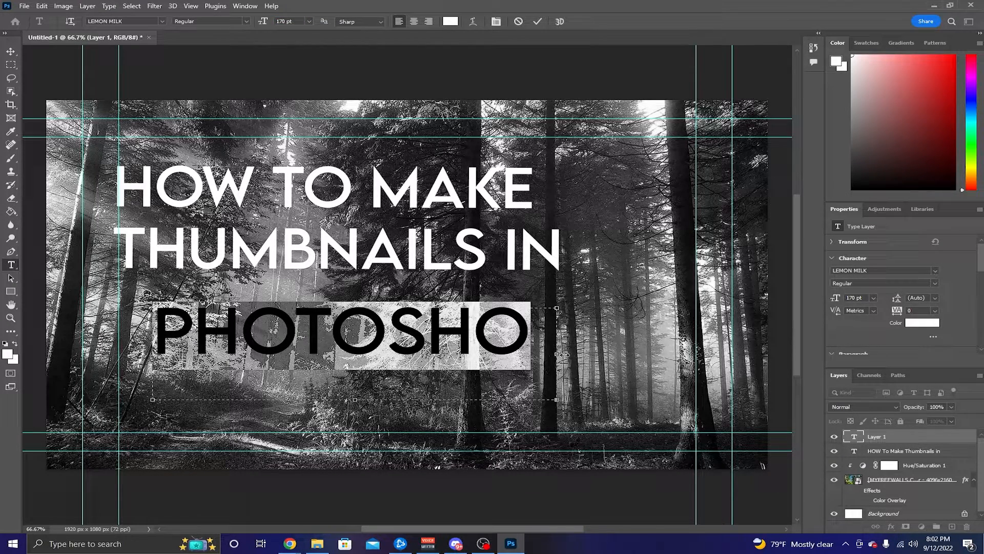
{"action": "left_click_drag", "start_coordinate": [561, 354], "coordinate": [577, 355]}
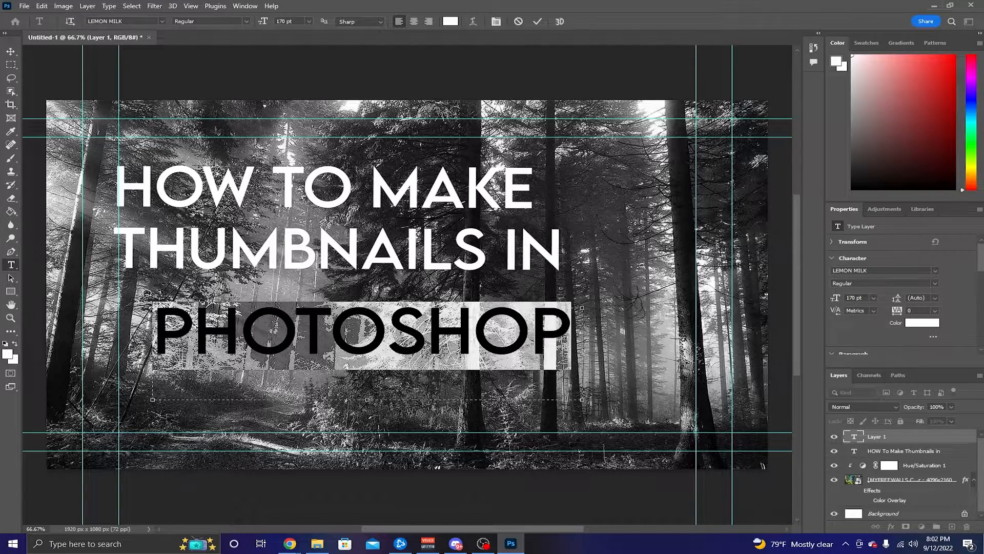
{"action": "left_click", "coordinate": [11, 52]}
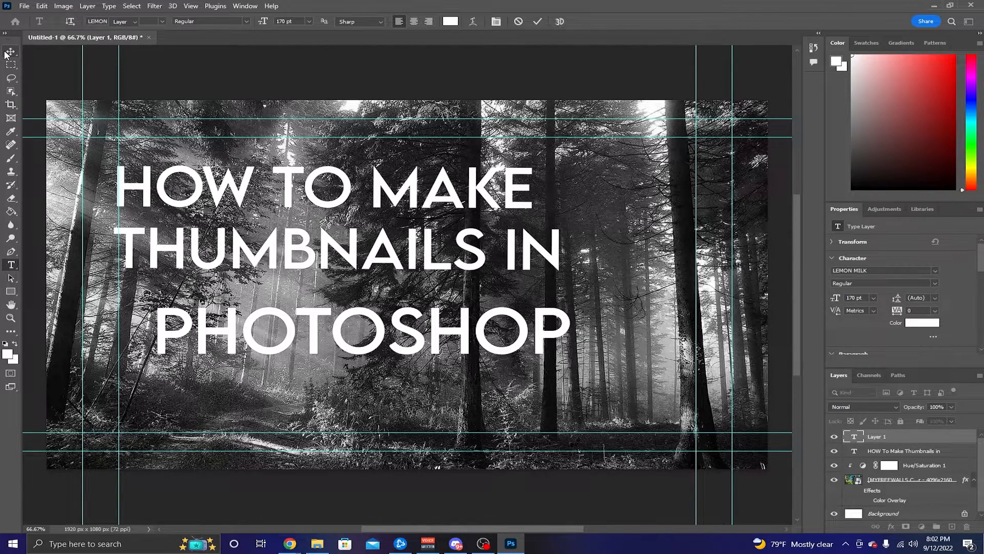
Recolor the entire word PHOTOSHOP to a bright, saturated blue.
{"action": "double_click", "coordinate": [330, 328]}
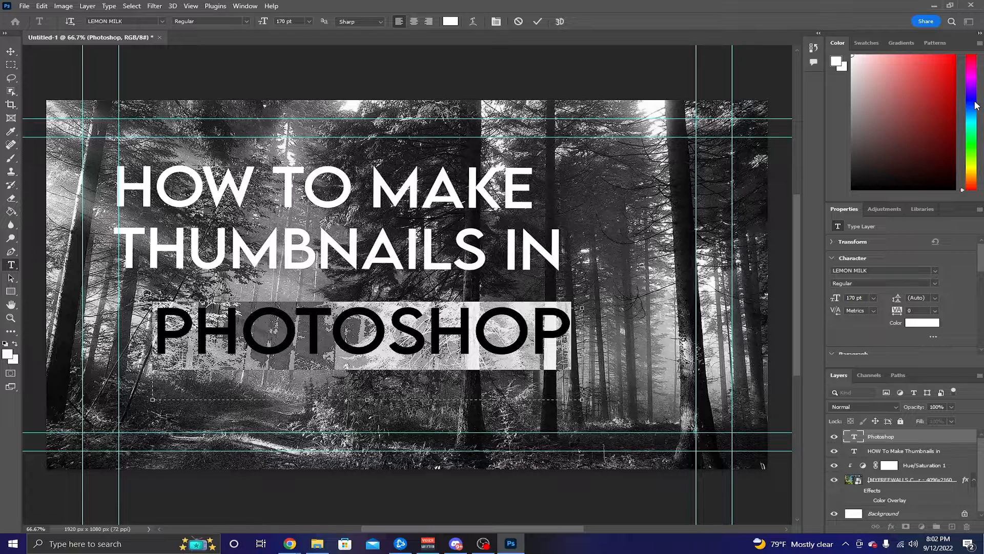
{"action": "left_click", "coordinate": [943, 64]}
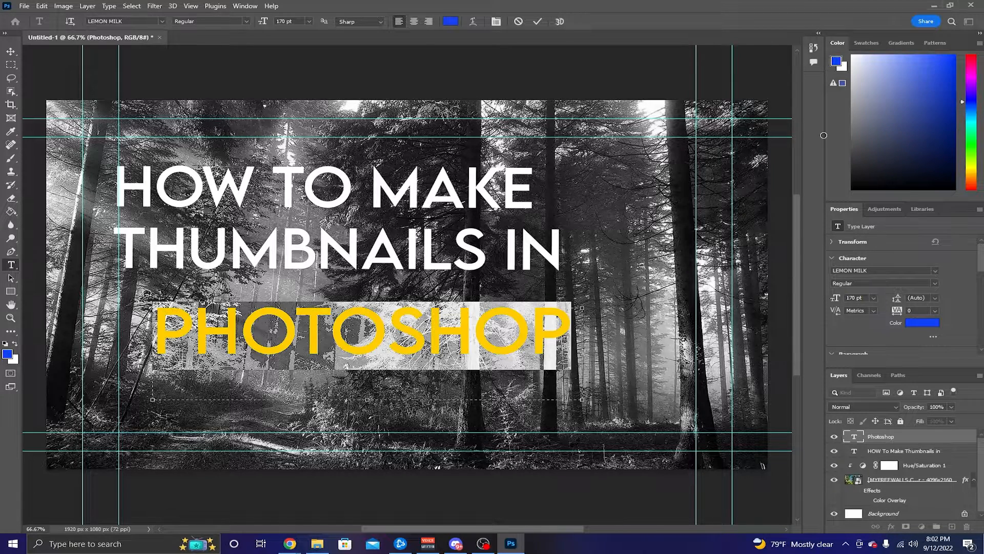
{"action": "left_click", "coordinate": [472, 369]}
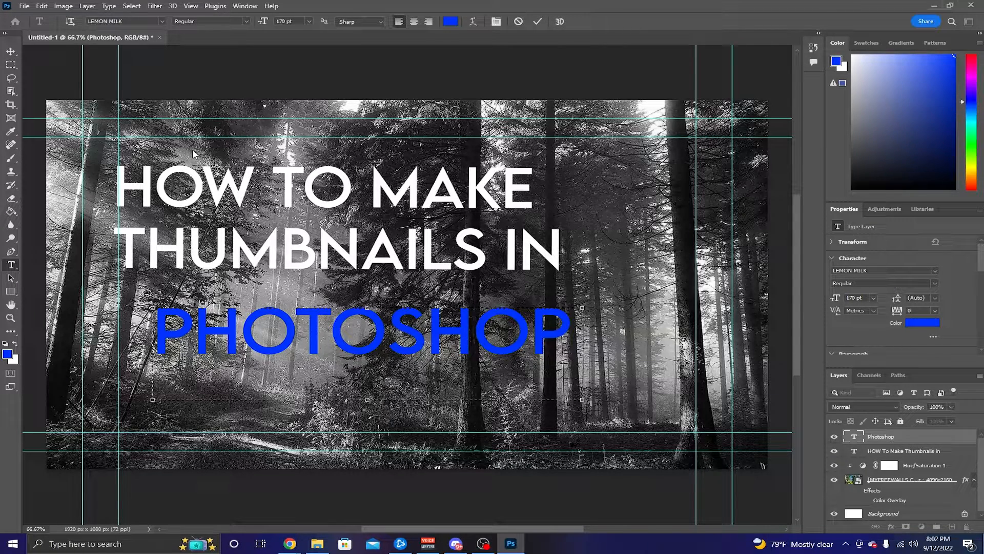
Move the PHOTOSHOP text and the two-line title farther left, with PHOTOSHOP close beneath the title.
{"action": "left_click", "coordinate": [10, 51]}
{"action": "left_click_drag", "start_coordinate": [392, 342], "coordinate": [341, 355]}
{"action": "left_click_drag", "start_coordinate": [313, 249], "coordinate": [290, 265]}
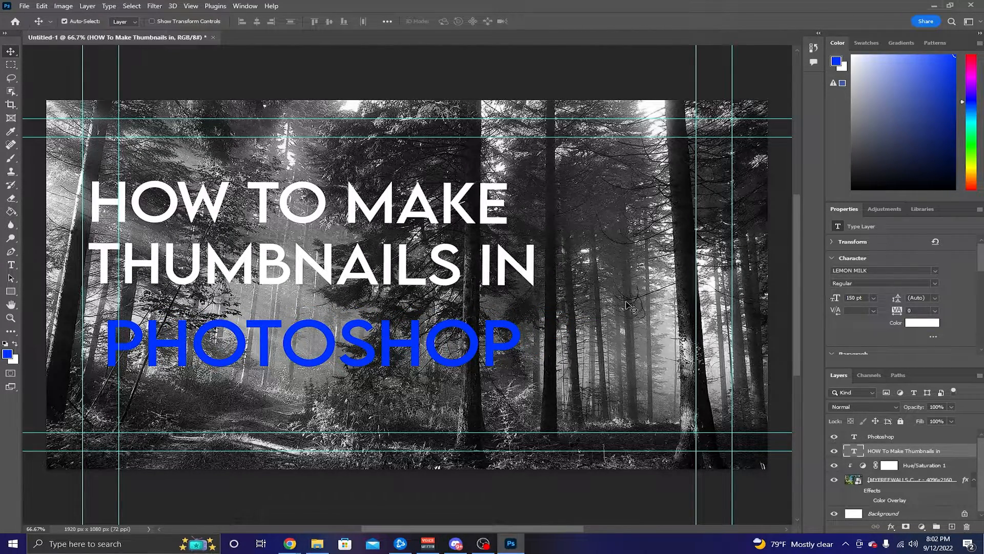
Insert a leading space before HOW to indent the title's first line, and commit the text.
{"action": "double_click", "coordinate": [396, 268]}
{"action": "left_click", "coordinate": [396, 268]}
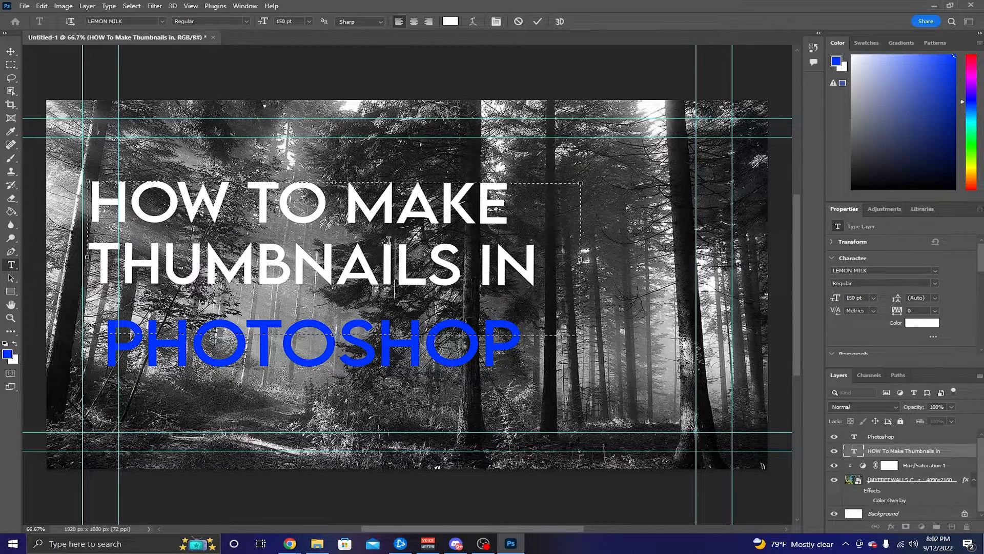
{"action": "left_click", "coordinate": [92, 204]}
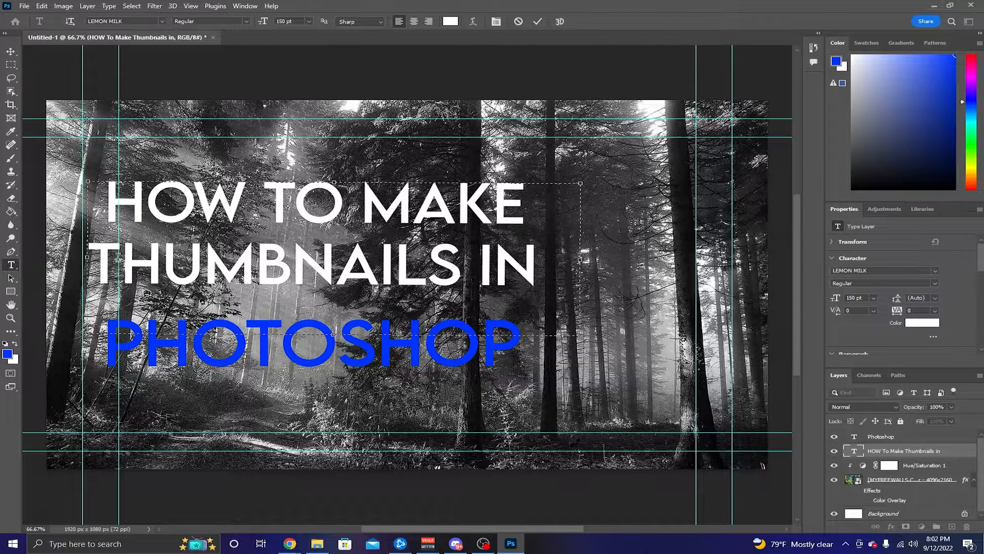
{"action": "left_click", "coordinate": [11, 52]}
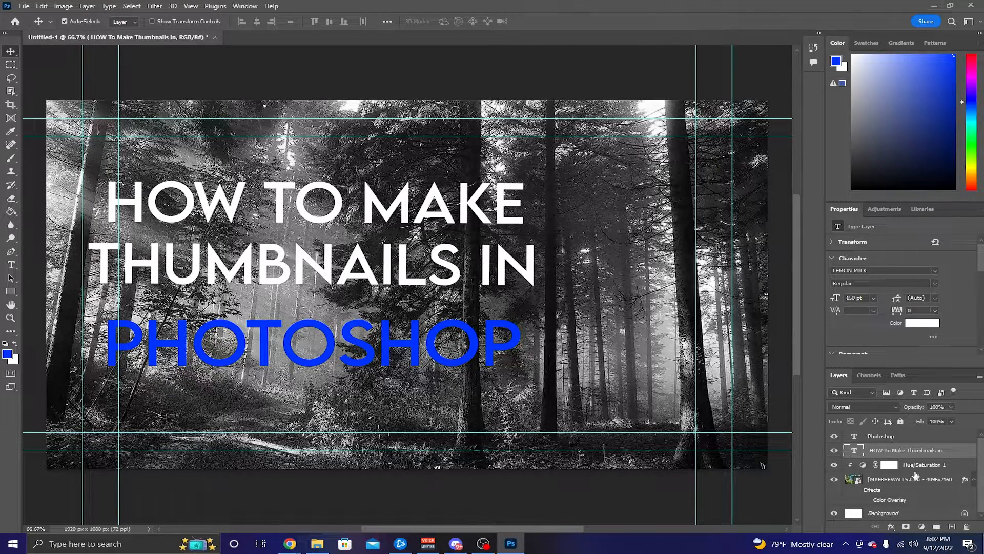
Apply a Gaussian Blur with a radius of 4.1 pixels to the forest wallpaper layer.
{"action": "left_click", "coordinate": [890, 491]}
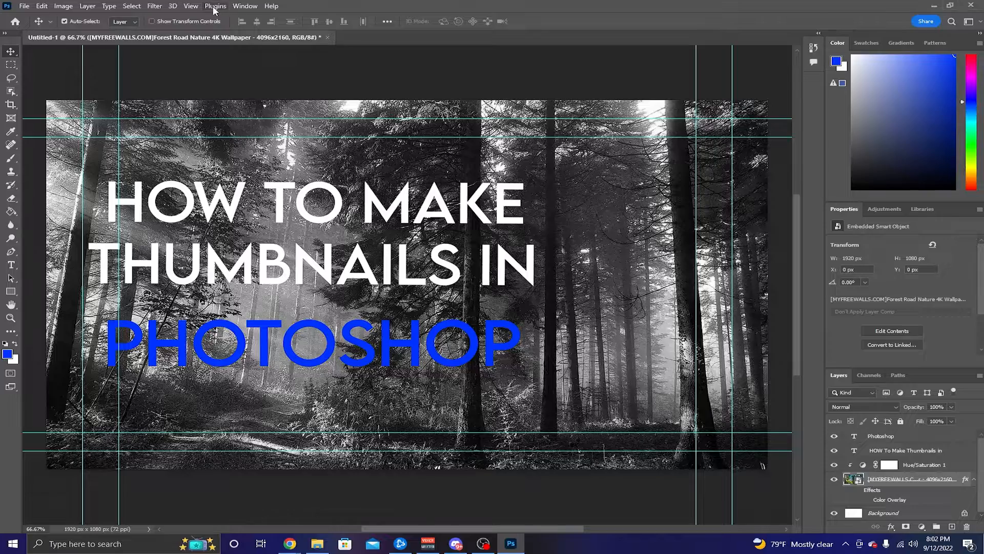
{"action": "left_click", "coordinate": [191, 6]}
{"action": "mouse_move", "coordinate": [160, 9]}
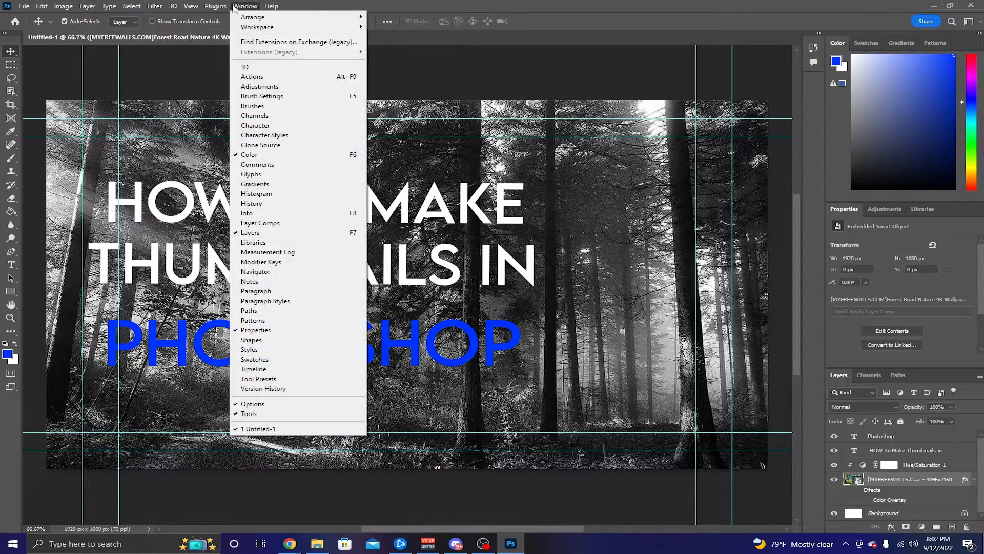
{"action": "mouse_move", "coordinate": [123, 4]}
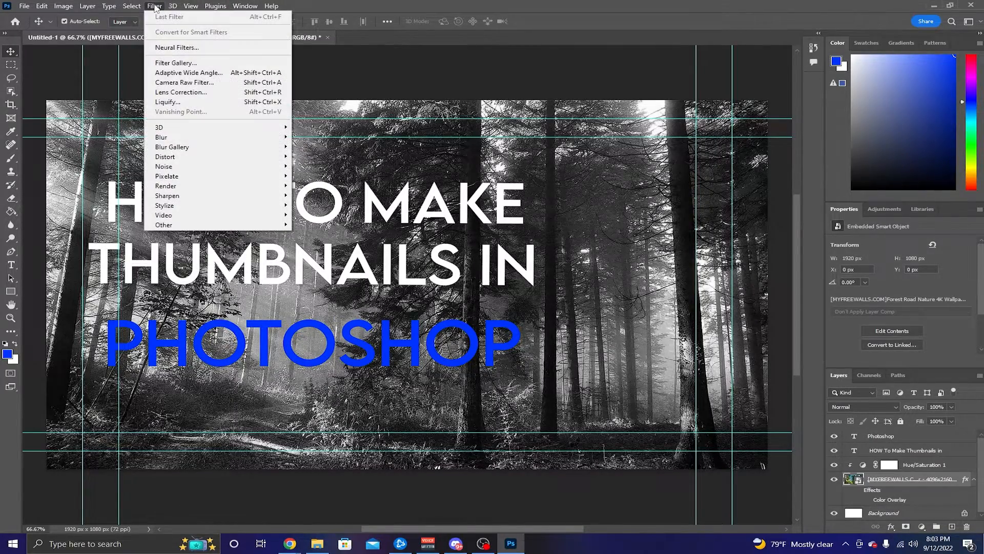
{"action": "mouse_move", "coordinate": [270, 137]}
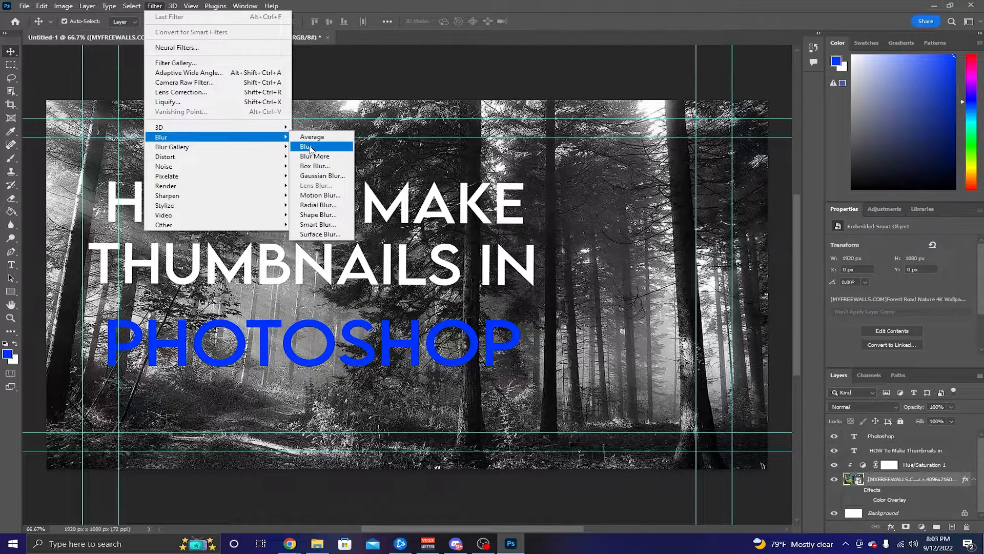
{"action": "left_click", "coordinate": [315, 176]}
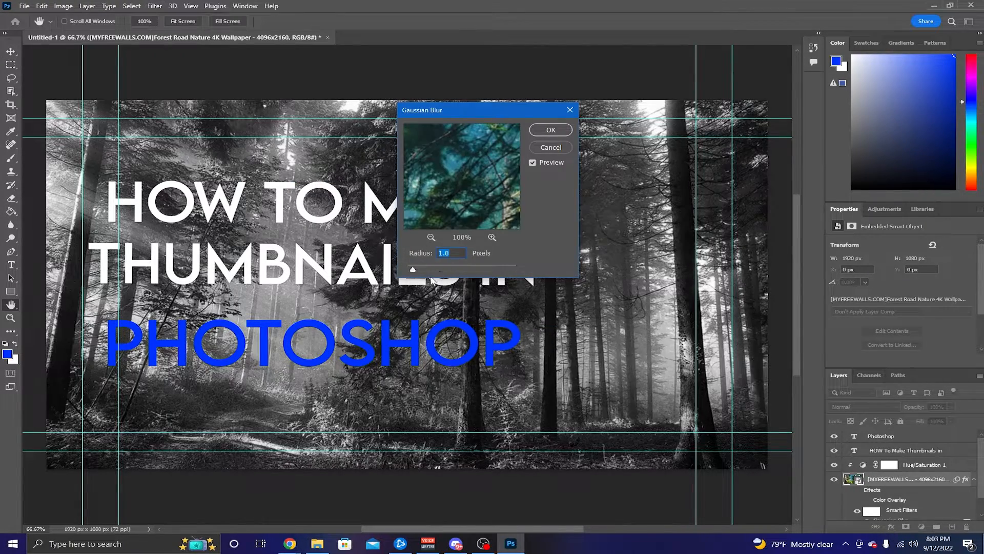
{"action": "left_click_drag", "start_coordinate": [458, 110], "coordinate": [553, 19]}
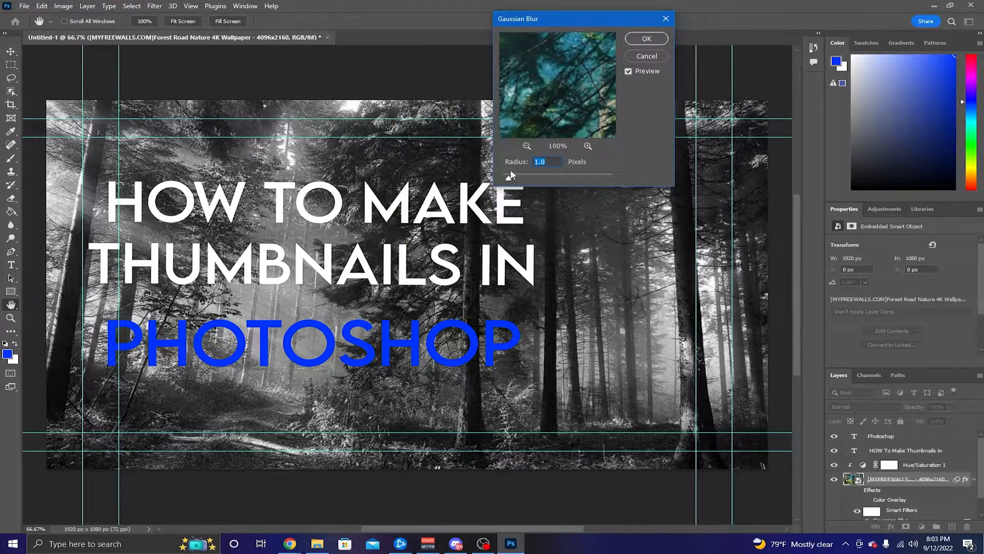
{"action": "left_click_drag", "start_coordinate": [528, 178], "coordinate": [548, 176]}
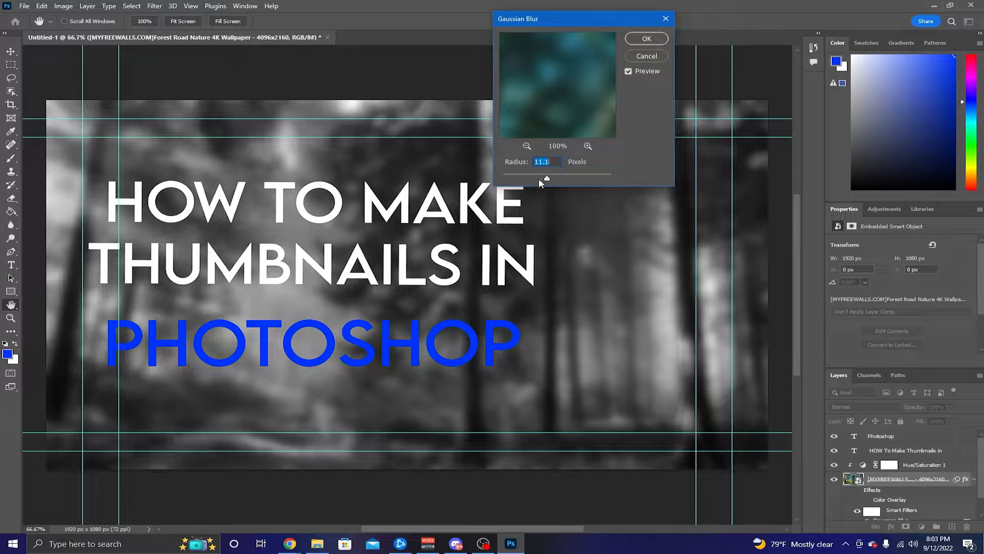
{"action": "left_click_drag", "start_coordinate": [560, 25], "coordinate": [521, 170]}
{"action": "left_click_drag", "start_coordinate": [493, 315], "coordinate": [631, 191]}
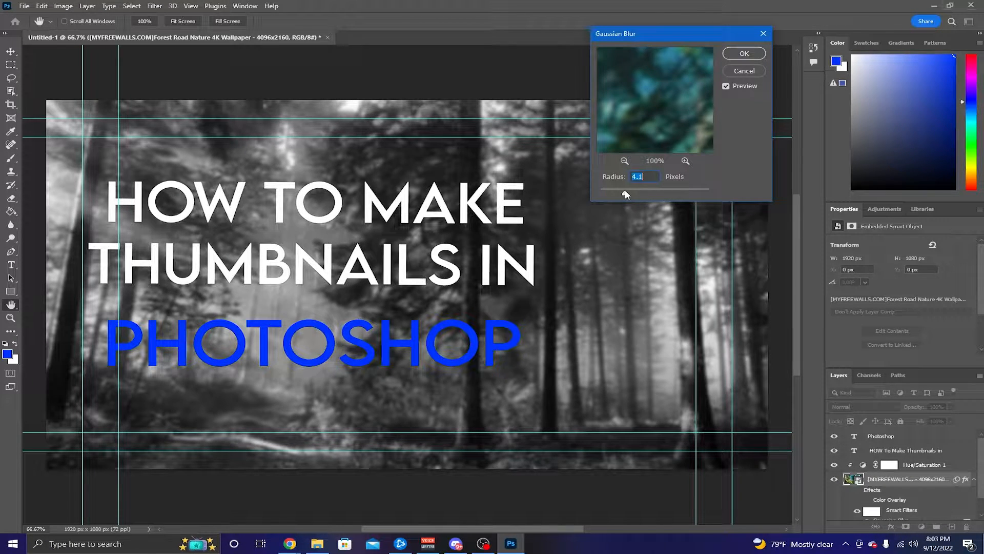
{"action": "left_click", "coordinate": [746, 55]}
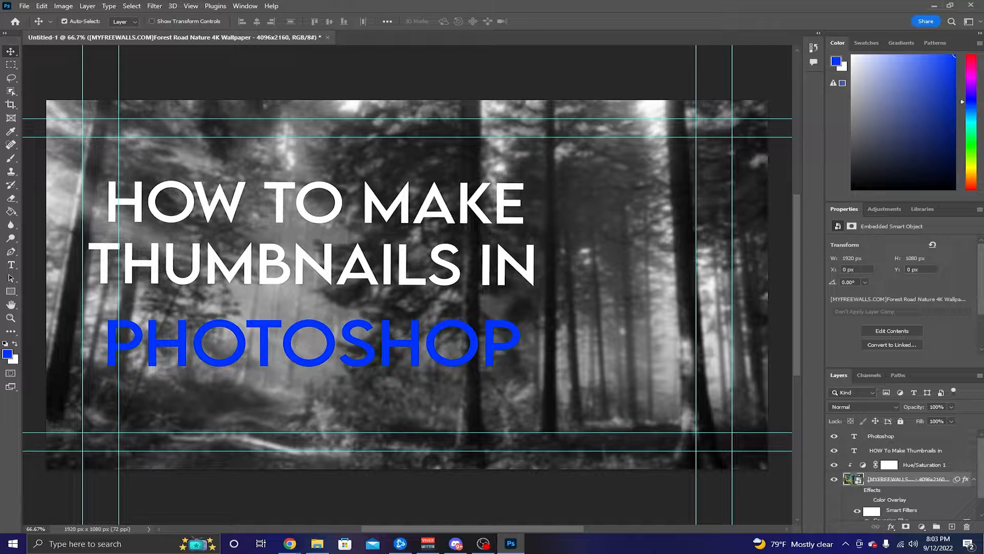
Switch to Chrome, show Google image results for "photoshop logo transparent", and preview the rounded blue Ps logo from logos-world.net.
{"action": "key", "text": "alt+Tab"}
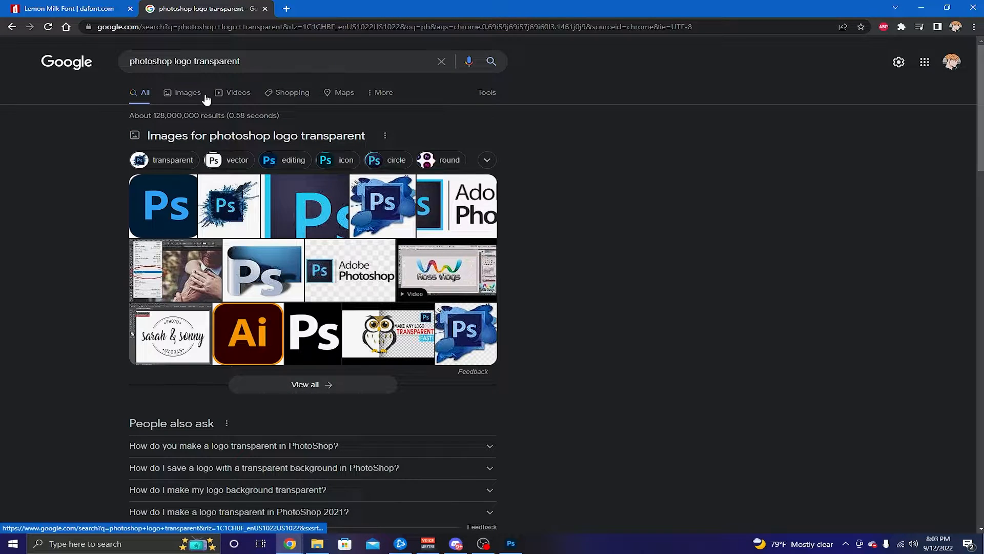
{"action": "left_click", "coordinate": [205, 95]}
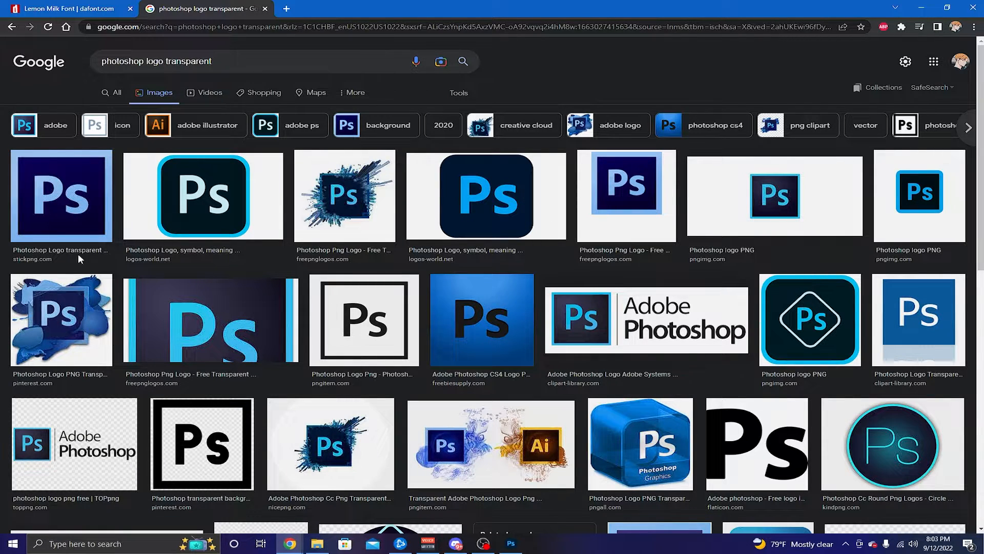
{"action": "left_click", "coordinate": [499, 193]}
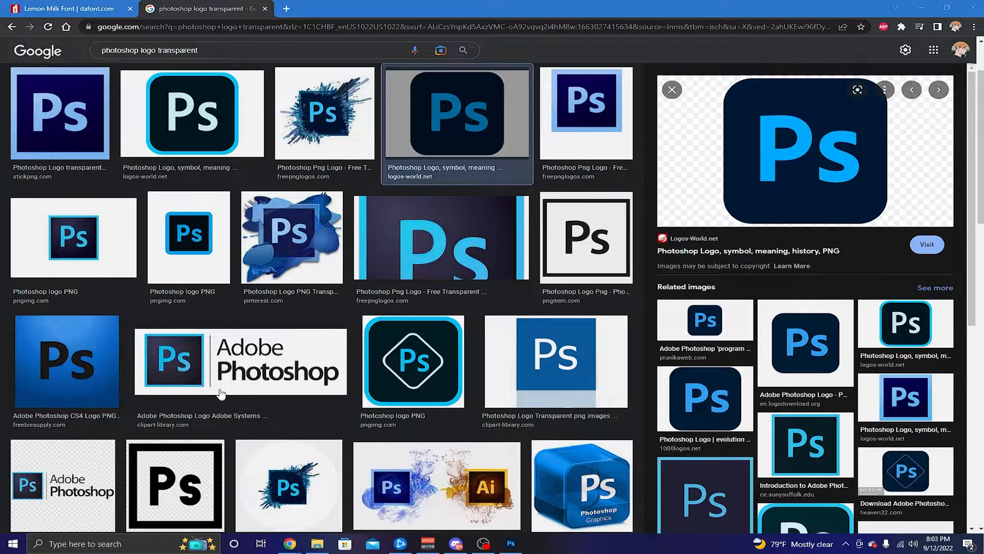
{"action": "key", "text": "super"}
{"action": "left_click", "coordinate": [511, 544]}
{"action": "left_click", "coordinate": [511, 544]}
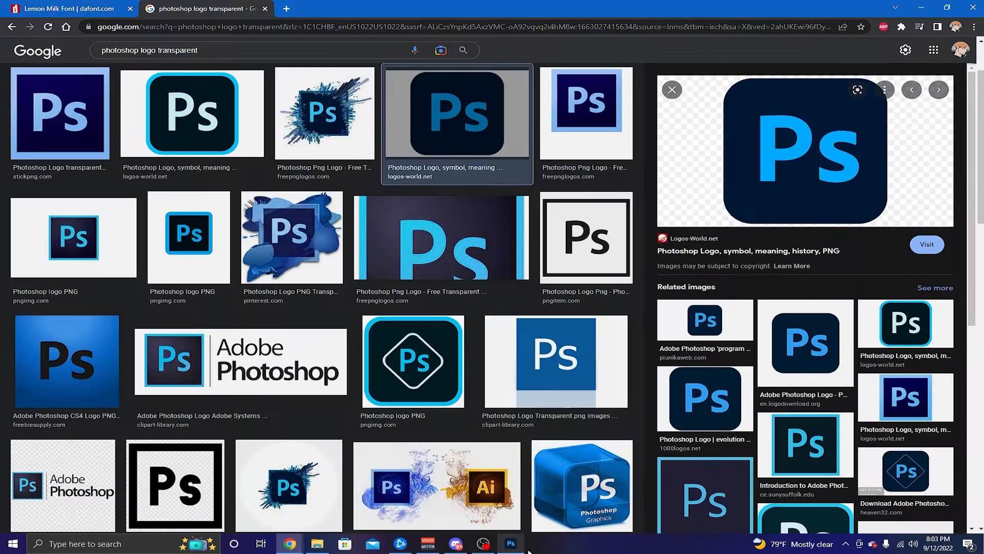
Examine the PNG downloads on the logos-world.net Photoshop logo page, allowing ads there, and return to the image results.
{"action": "right_click", "coordinate": [805, 165]}
{"action": "left_click", "coordinate": [806, 167]}
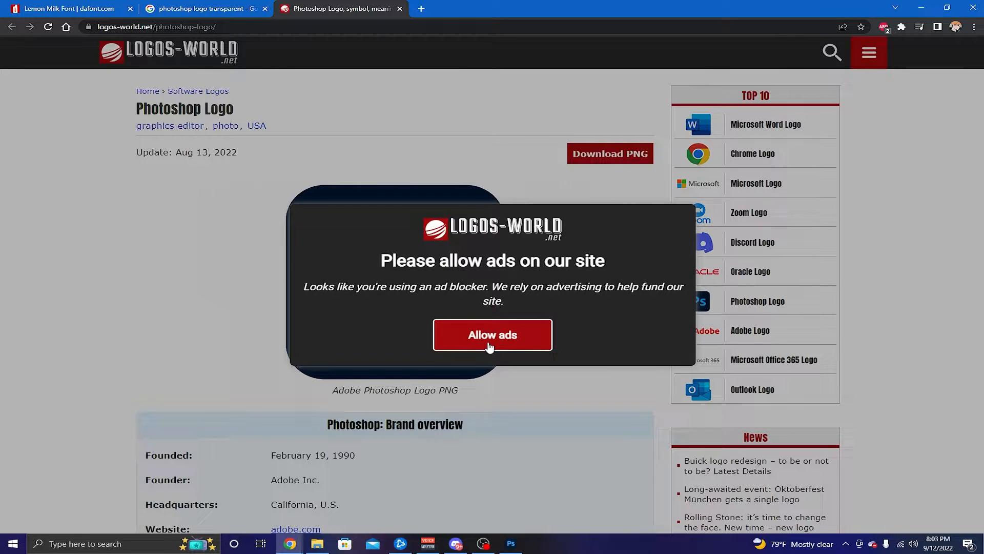
{"action": "left_click", "coordinate": [490, 344]}
{"action": "left_click", "coordinate": [600, 168]}
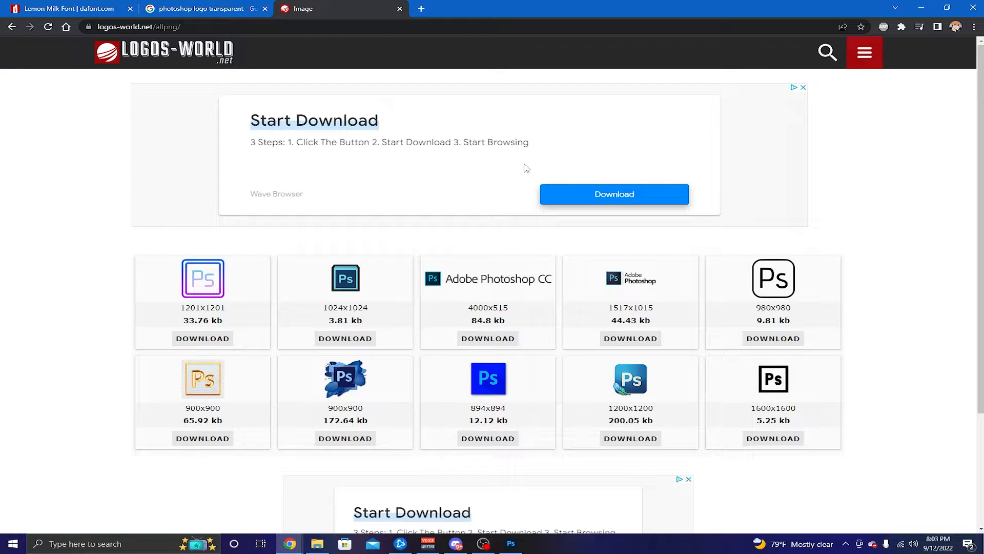
{"action": "scroll", "coordinate": [574, 295], "scroll_direction": "down", "scroll_amount": 1}
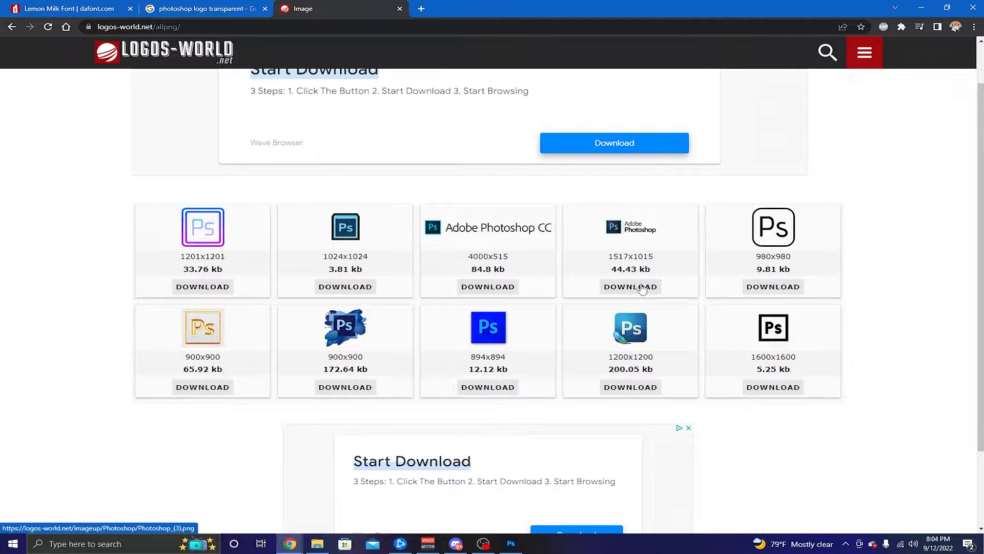
{"action": "scroll", "coordinate": [641, 291], "scroll_direction": "down", "scroll_amount": 2}
{"action": "scroll", "coordinate": [626, 308], "scroll_direction": "up", "scroll_amount": 3}
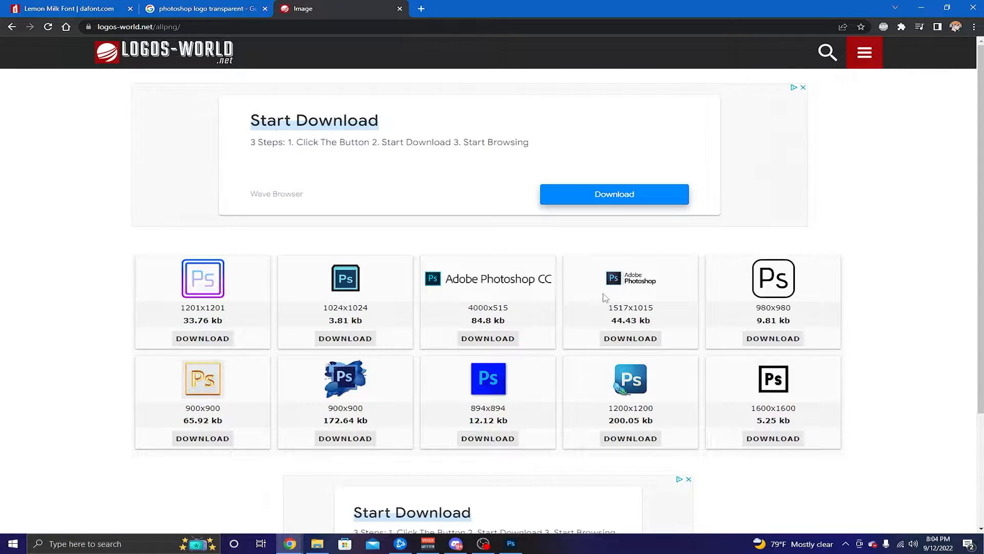
{"action": "scroll", "coordinate": [593, 291], "scroll_direction": "down", "scroll_amount": 3}
{"action": "scroll", "coordinate": [160, 137], "scroll_direction": "up", "scroll_amount": 3}
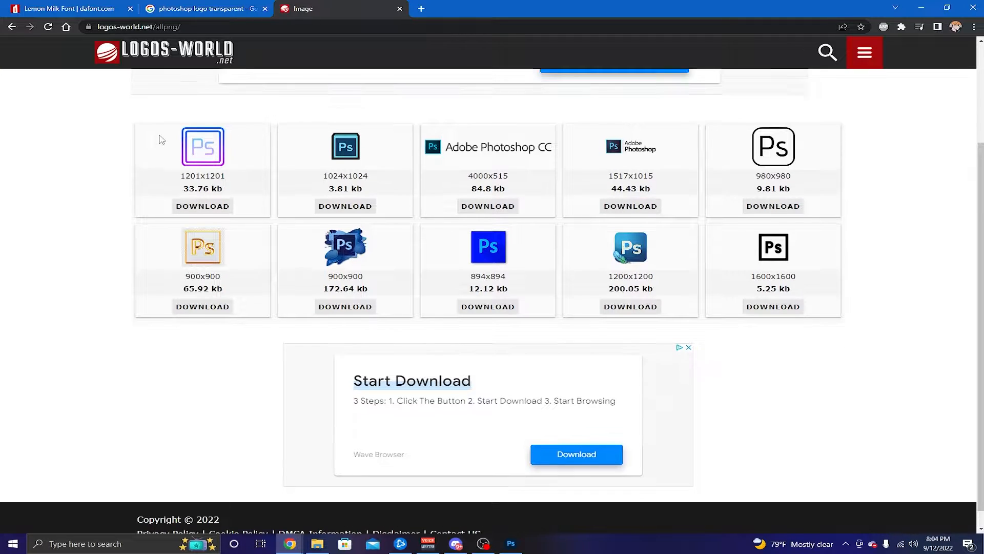
{"action": "left_click", "coordinate": [204, 9]}
{"action": "left_click", "coordinate": [326, 7]}
{"action": "left_click", "coordinate": [165, 7]}
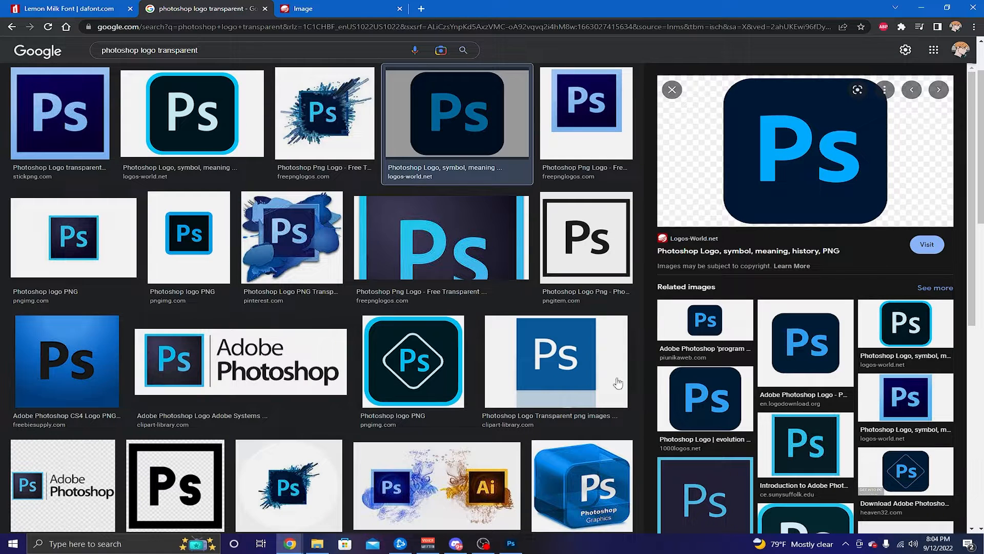
Open the full-size Adobe Photoshop logo PNG from logodownload.org and save it to Downloads as adobe-photoshop-logo-0.
{"action": "left_click", "coordinate": [777, 343]}
{"action": "left_click", "coordinate": [799, 221]}
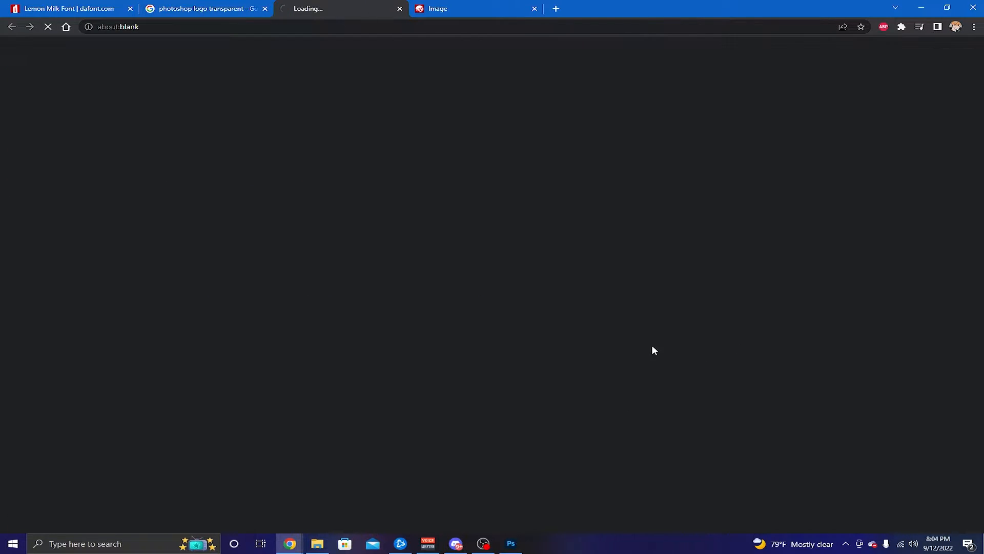
{"action": "scroll", "coordinate": [470, 325], "scroll_direction": "down", "scroll_amount": 5}
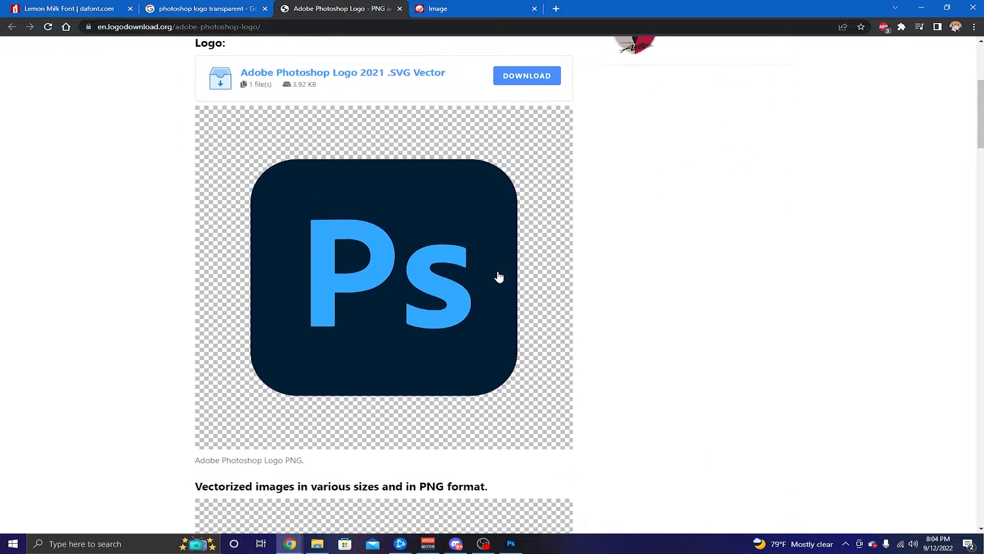
{"action": "left_click", "coordinate": [371, 257]}
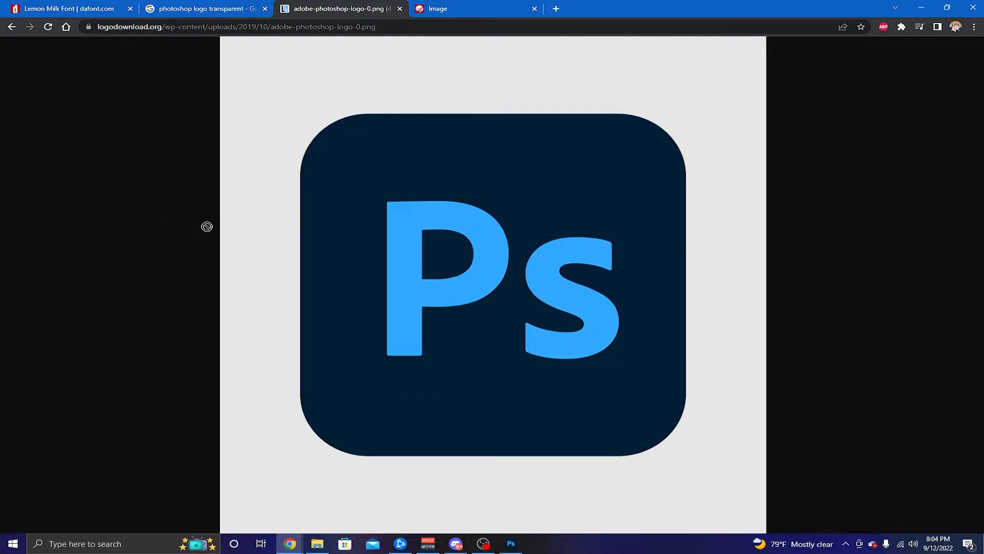
{"action": "right_click", "coordinate": [272, 196]}
{"action": "left_click", "coordinate": [325, 214]}
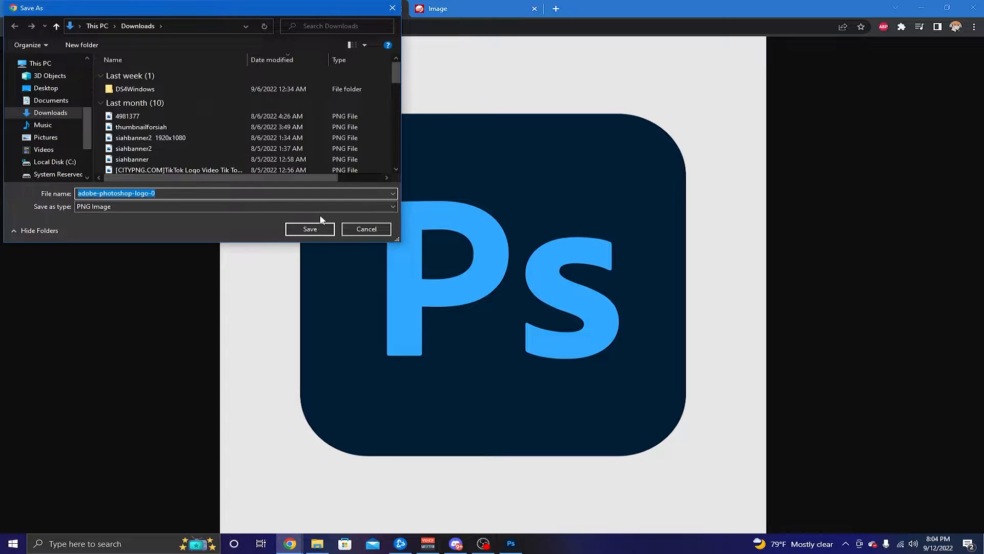
{"action": "left_click", "coordinate": [319, 229]}
Switch to Photoshop and place adobe-photoshop-logo-0 from the Downloads folder at the canvas centre, keeping its scale at 100%.
{"action": "left_click", "coordinate": [921, 7]}
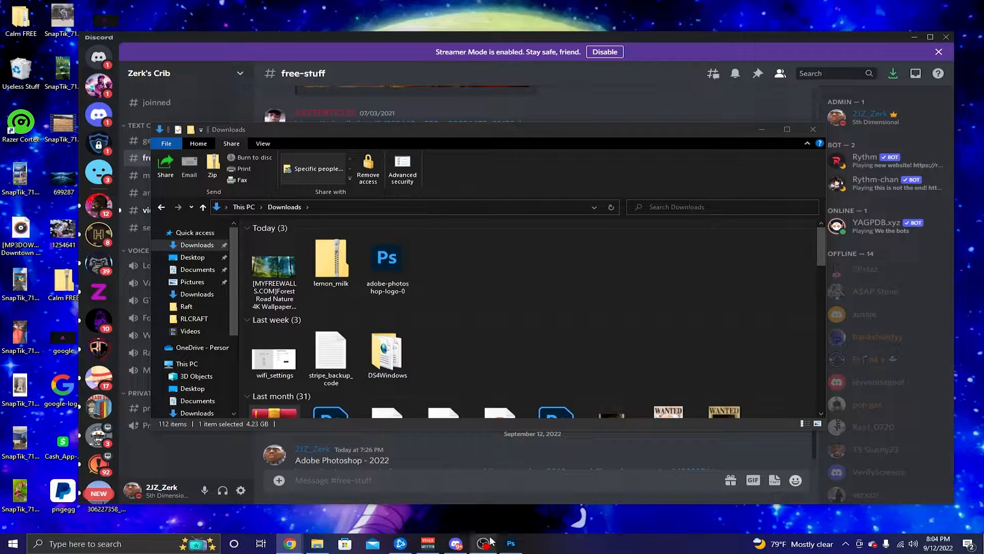
{"action": "mouse_move", "coordinate": [474, 546]}
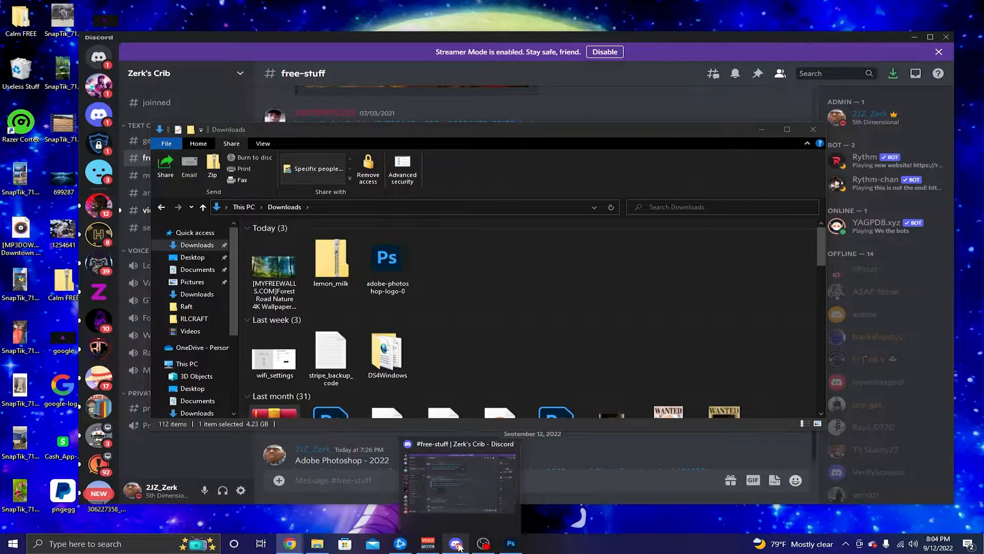
{"action": "left_click", "coordinate": [511, 543]}
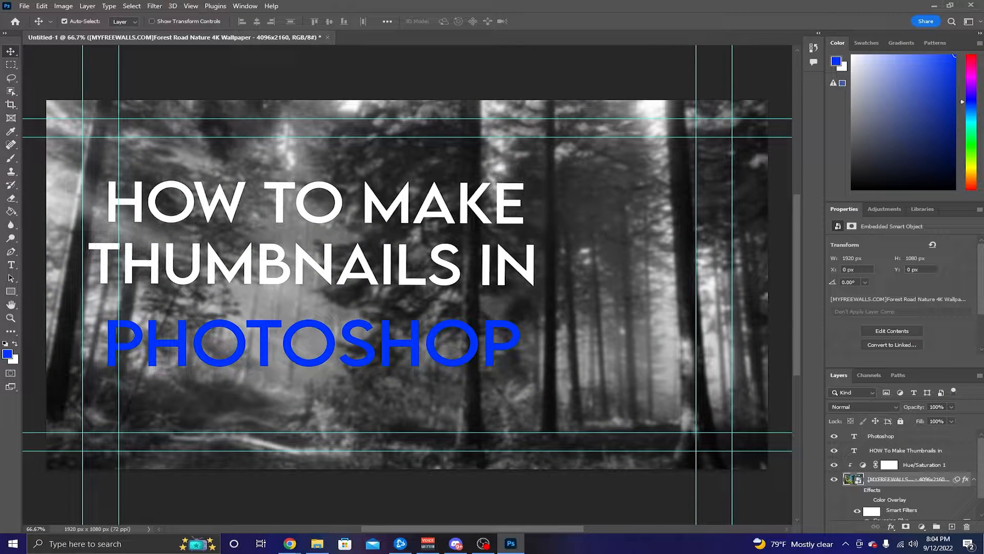
{"action": "left_click_drag", "start_coordinate": [511, 543], "coordinate": [589, 227]}
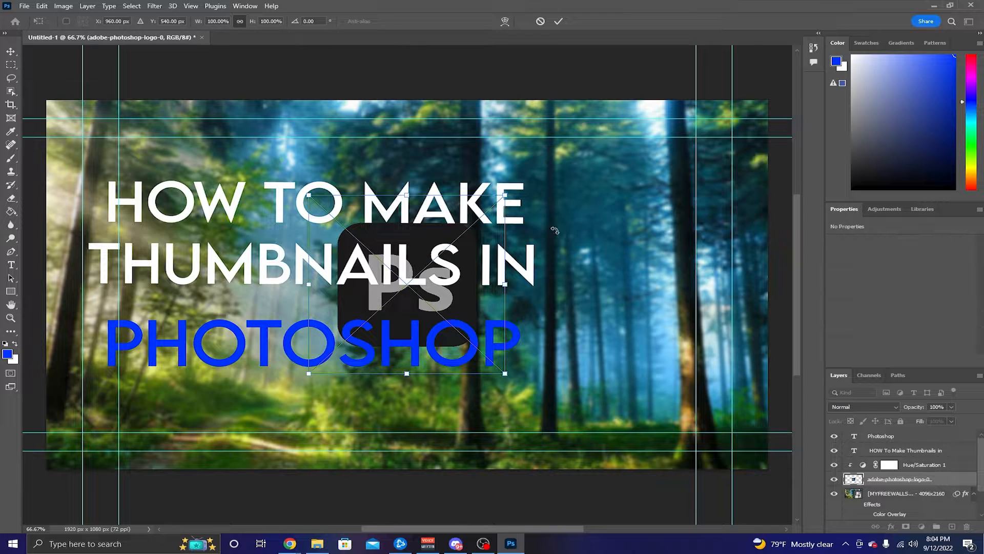
{"action": "left_click", "coordinate": [15, 53]}
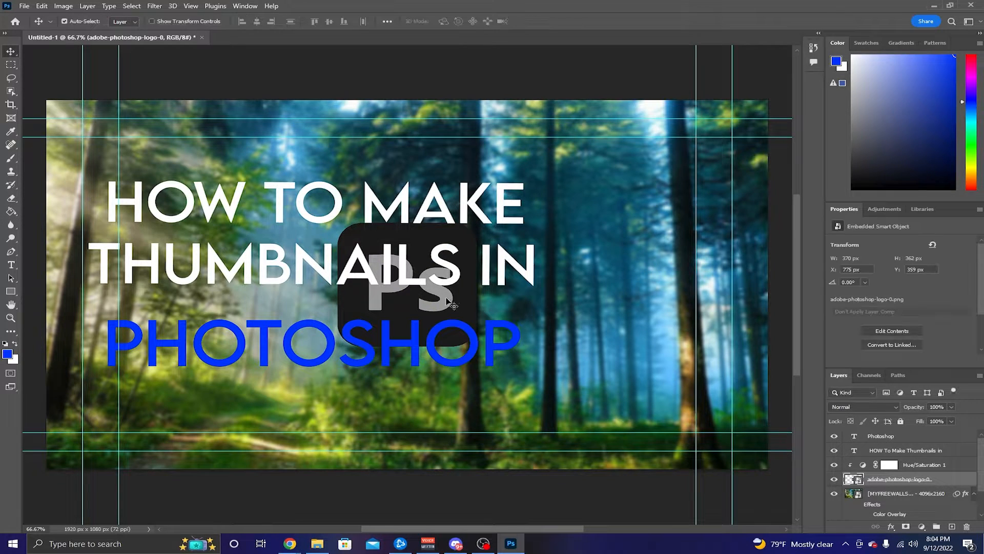